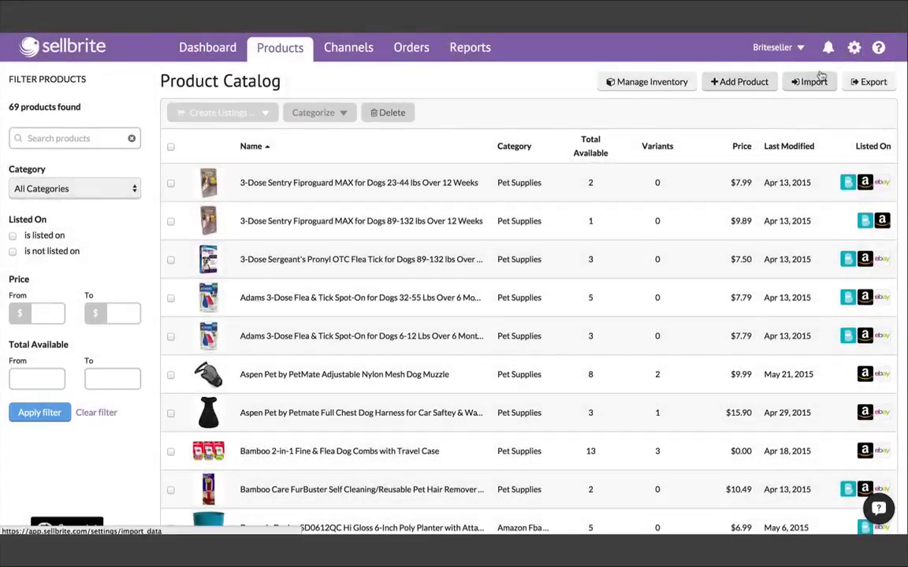
# Open the Help Center's Getting Started guides and browse Overview, Before Getting Started and Connecting Your Channels.
pyautogui.click(878, 49)
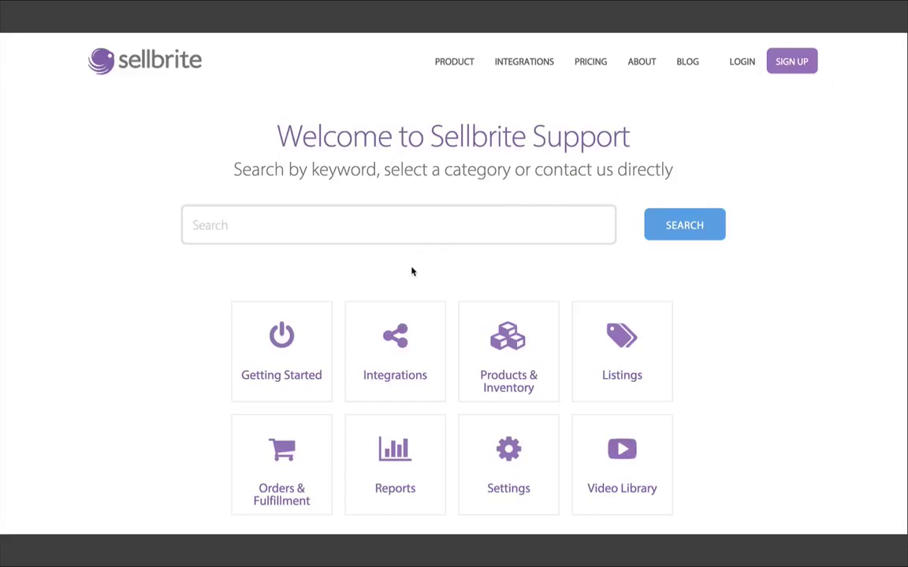
pyautogui.click(309, 337)
pyautogui.scroll(-2, 725, 319)
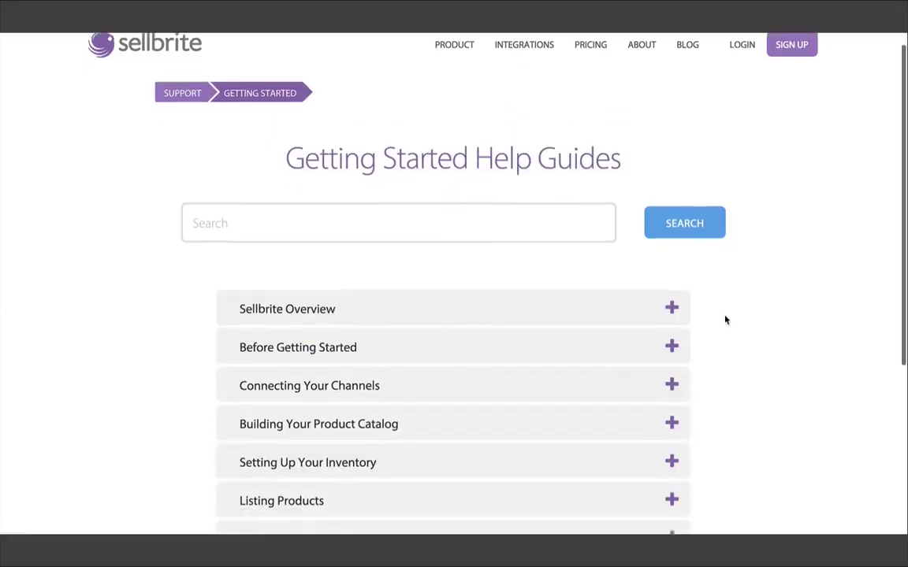
pyautogui.click(445, 265)
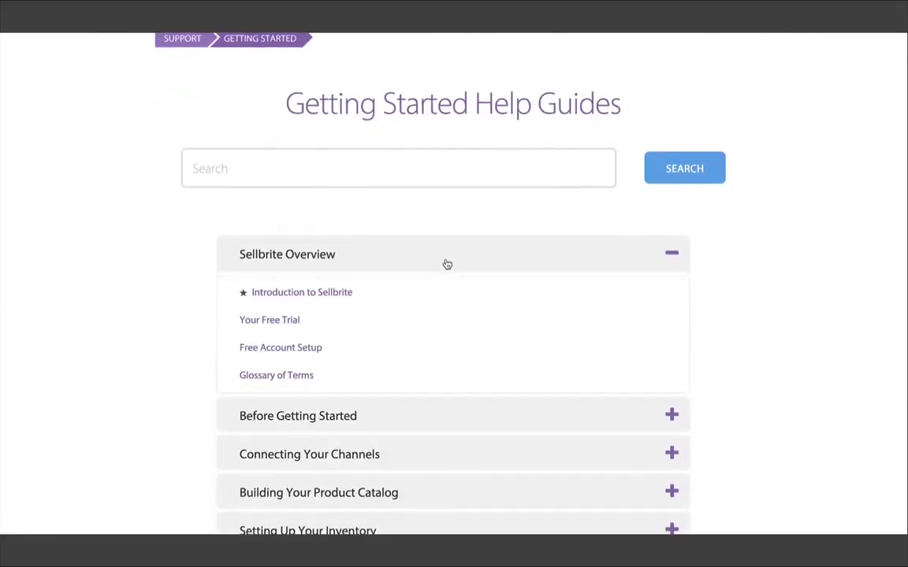
pyautogui.click(446, 264)
pyautogui.click(432, 298)
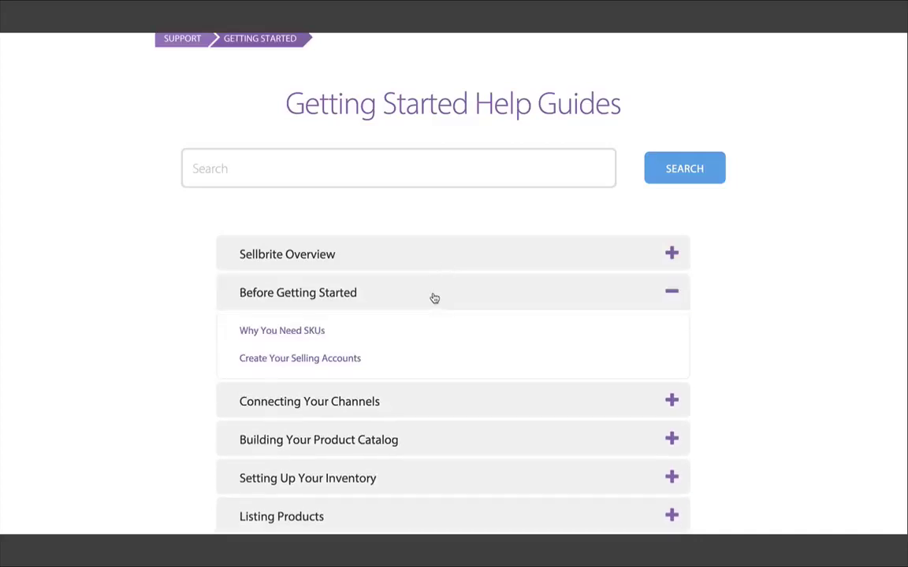
pyautogui.click(435, 298)
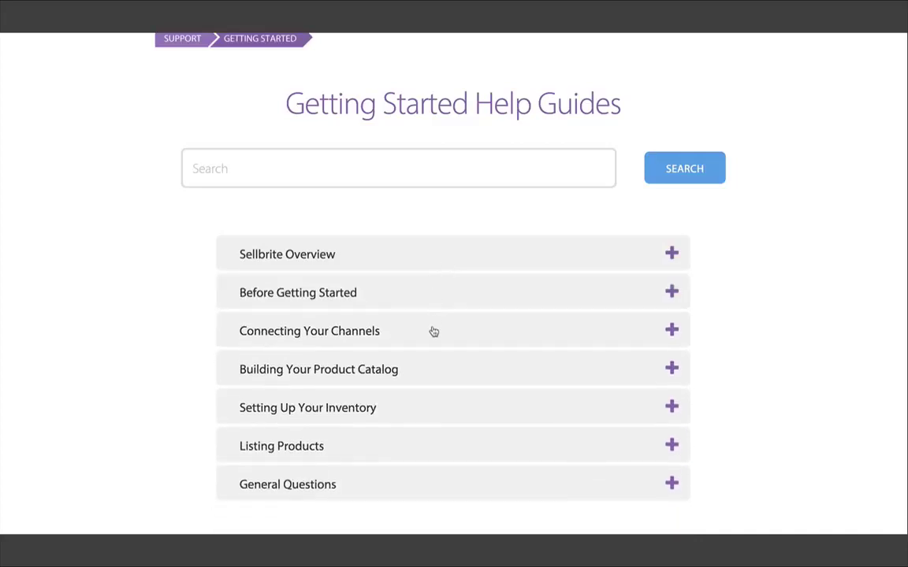
pyautogui.click(433, 331)
pyautogui.click(434, 332)
# Search the help articles for 'fba', bringing up 11 results.
pyautogui.click(273, 172)
pyautogui.write('fba')
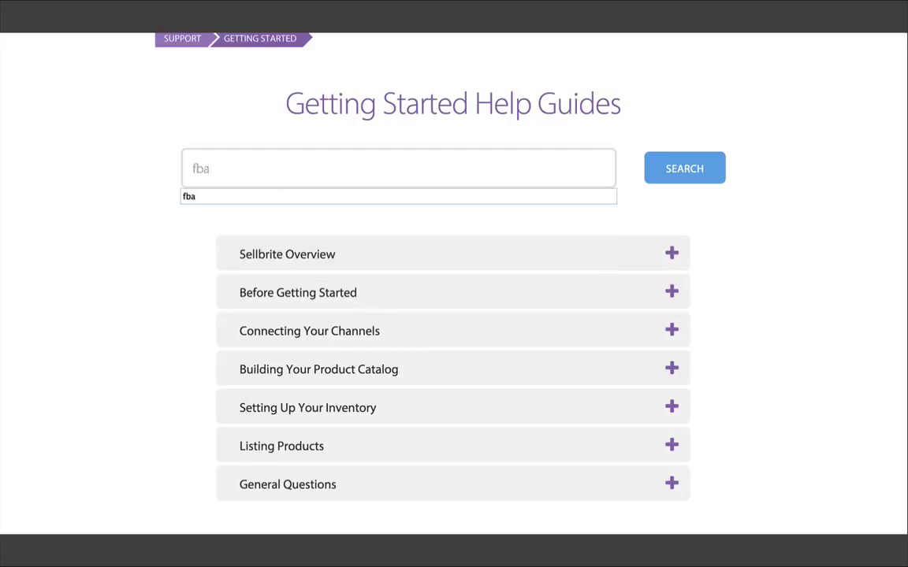
pyautogui.press('Return')
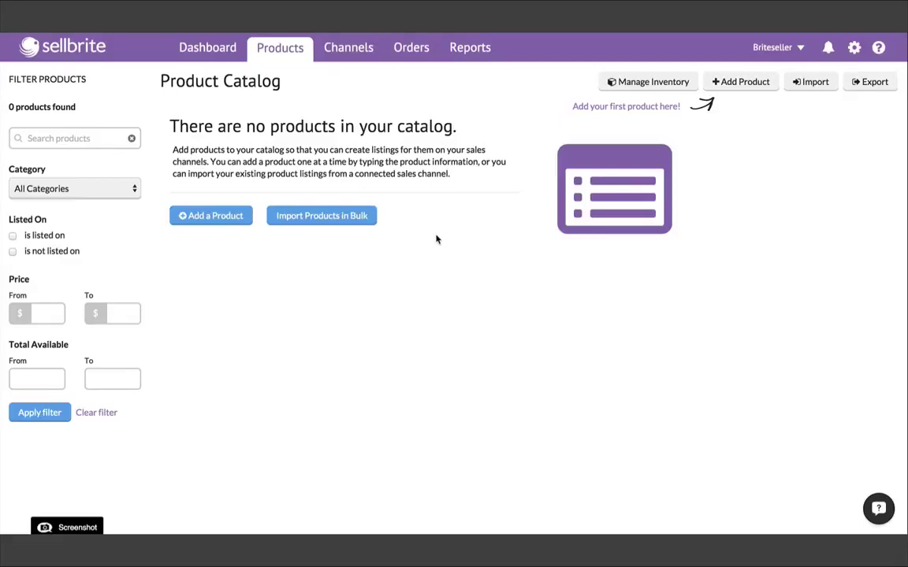
pyautogui.click(742, 84)
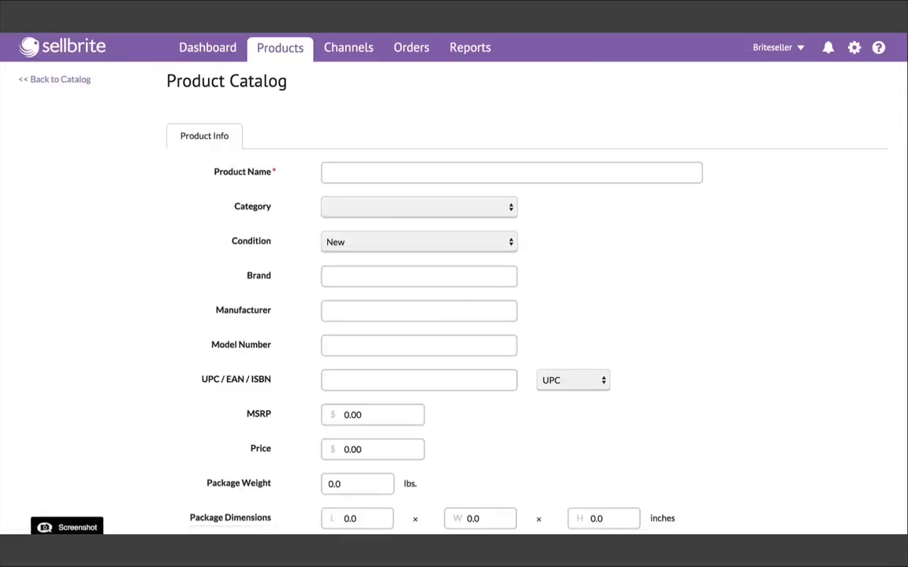
pyautogui.scroll(-5, 453, 299)
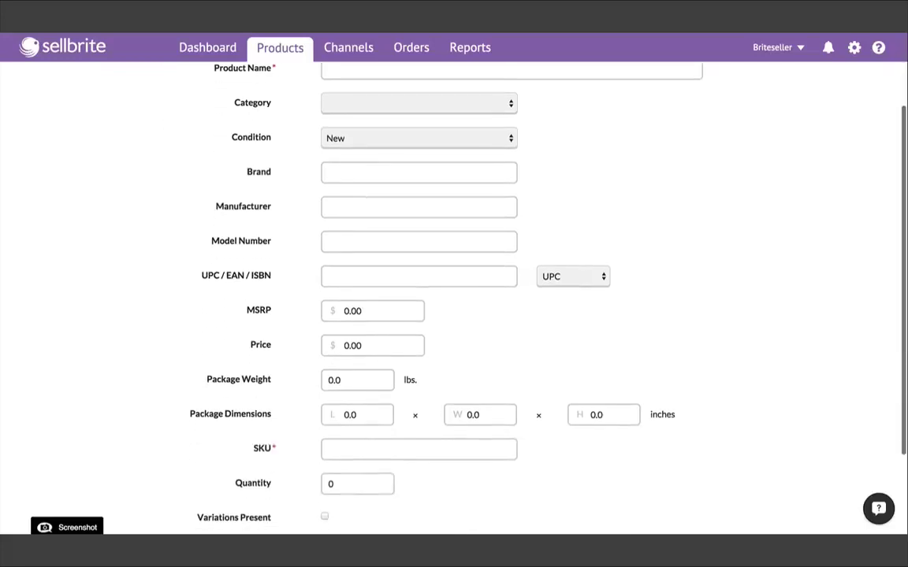
pyautogui.scroll(5, 575, 283)
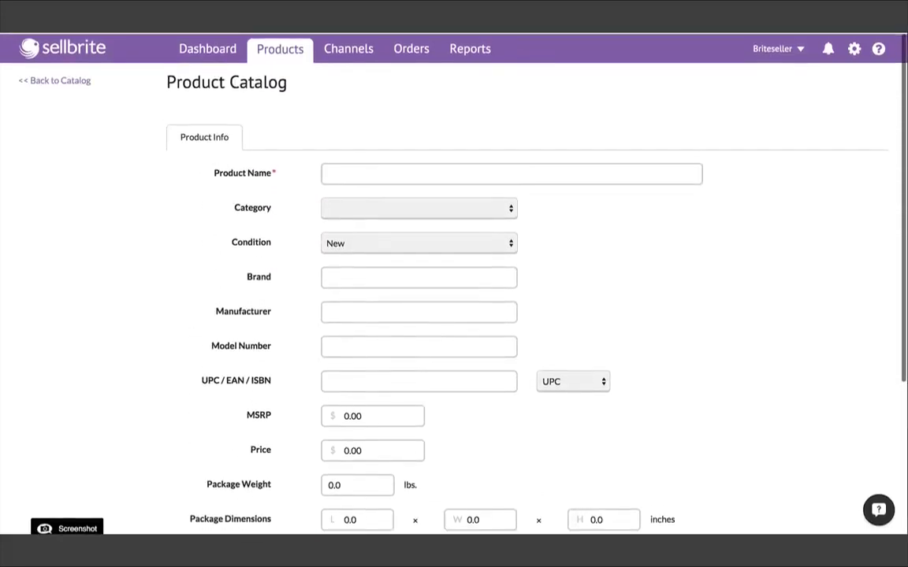
pyautogui.scroll(-5, 575, 283)
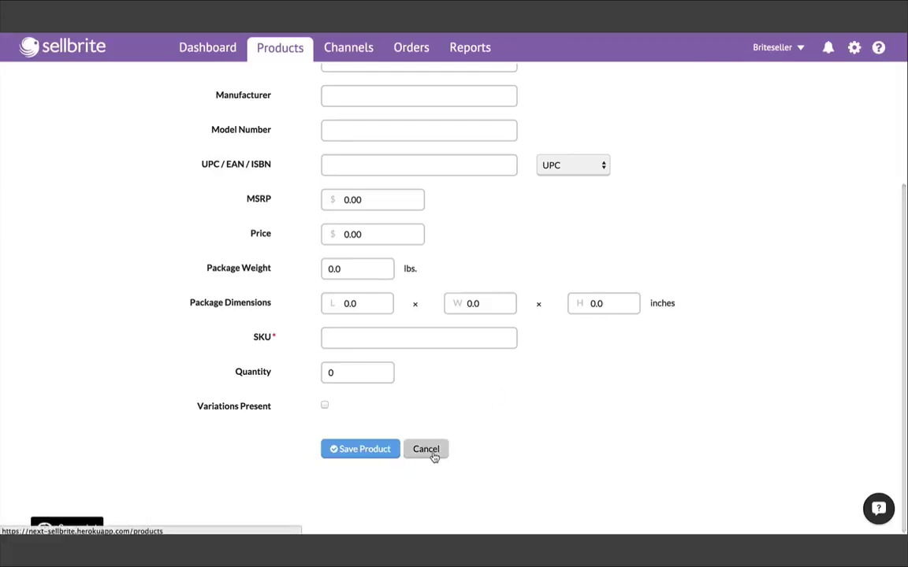
pyautogui.click(432, 455)
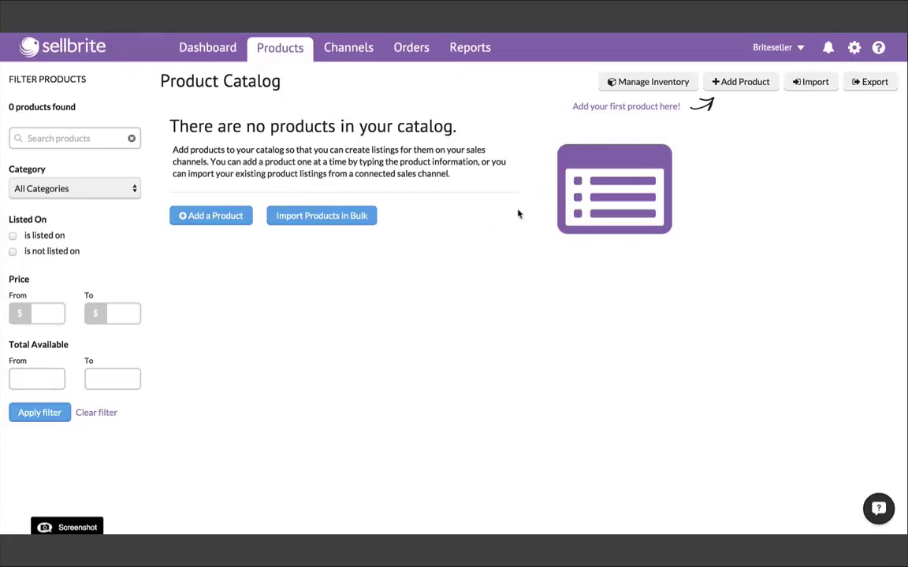
# Download the product CSV file template from the CSV File import option for Products.
pyautogui.click(804, 84)
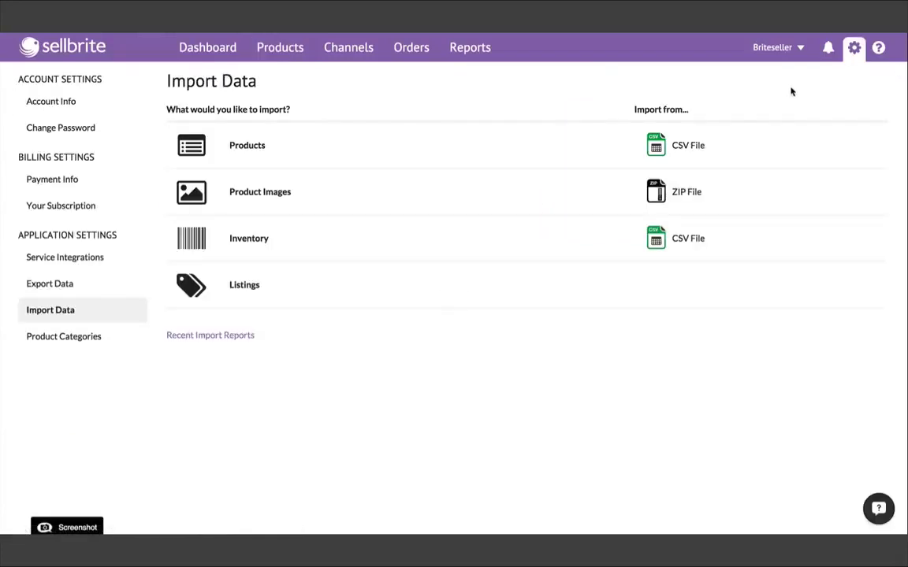
pyautogui.click(660, 148)
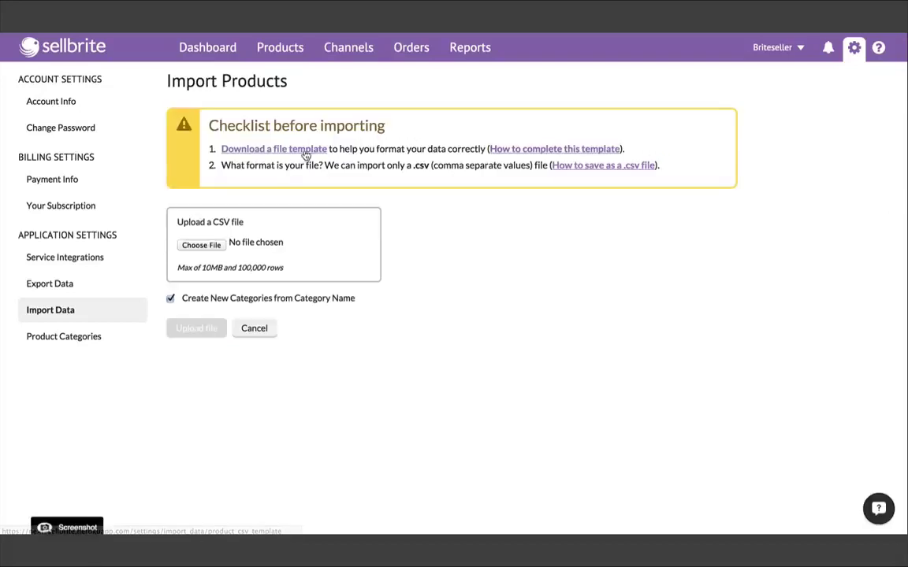
pyautogui.click(301, 157)
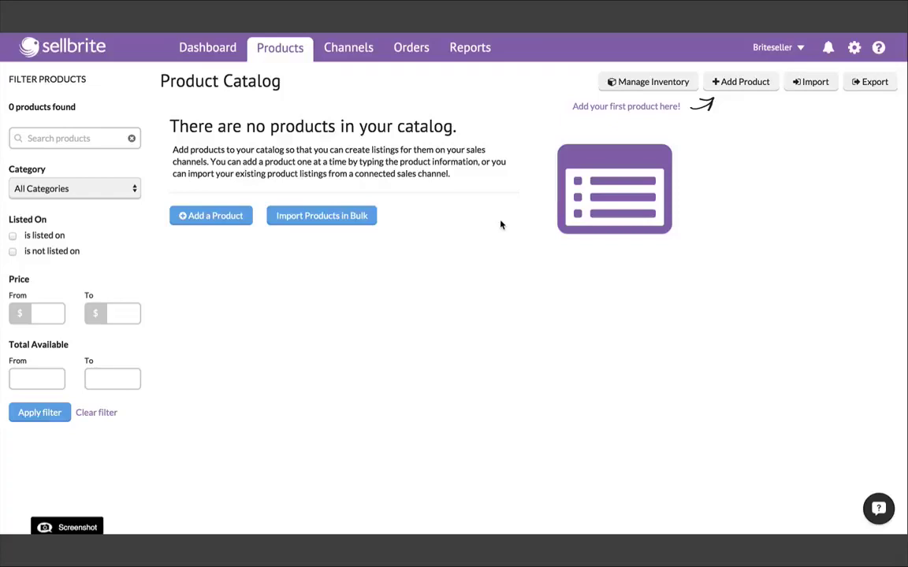
# Return to the data import options.
pyautogui.click(805, 86)
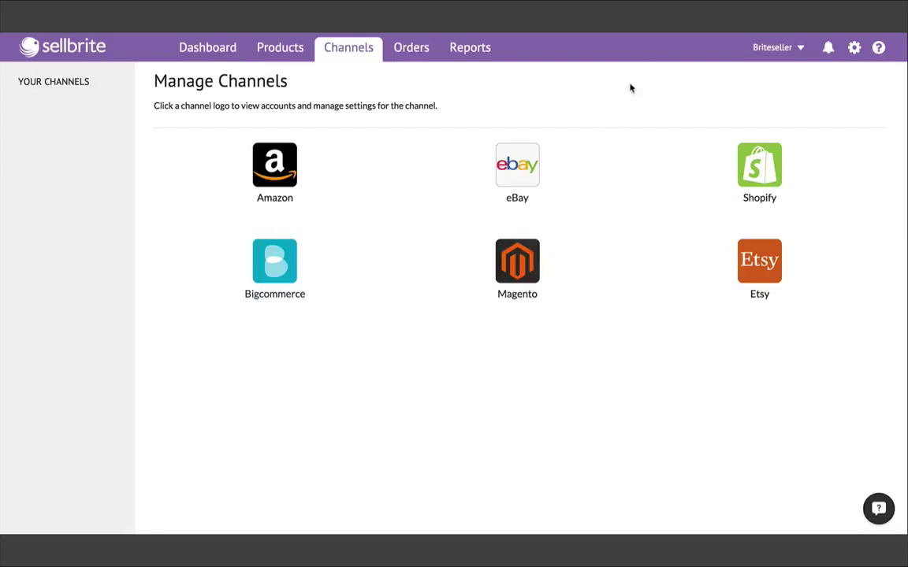
# Connect the eBay seller account by signing in with its user ID and password and granting Sellbrite access.
pyautogui.click(518, 166)
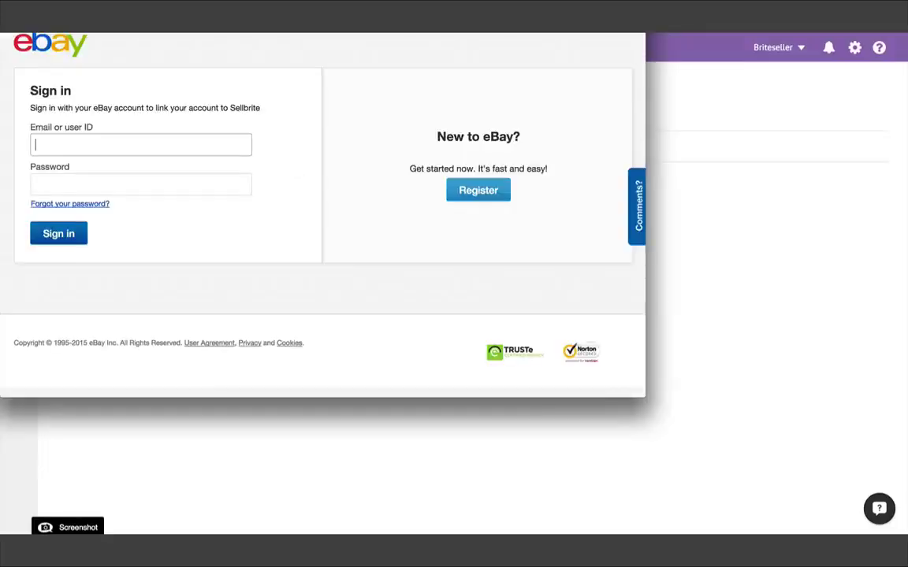
pyautogui.write('britesellerstore')
pyautogui.press('Tab')
pyautogui.write('**************')
pyautogui.press('Return')
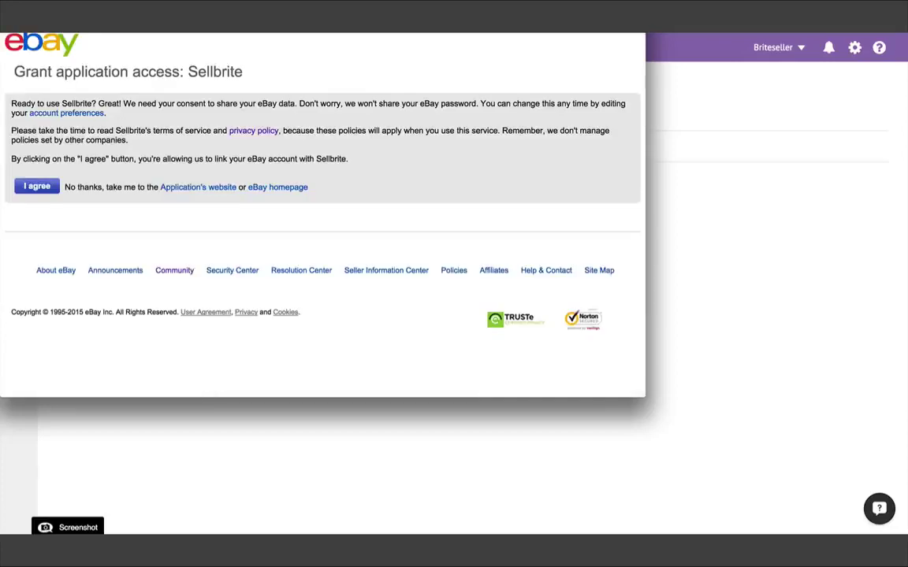
pyautogui.click(43, 186)
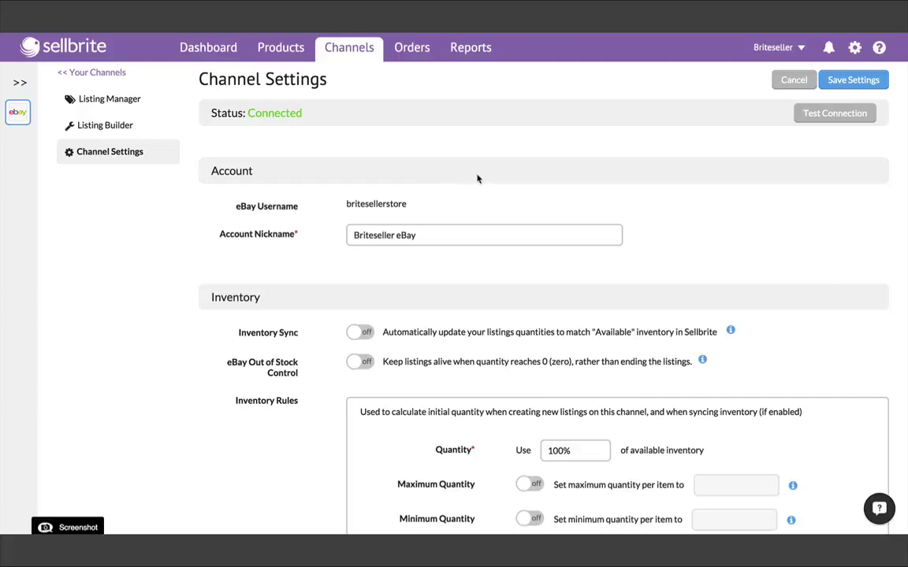
pyautogui.click(854, 48)
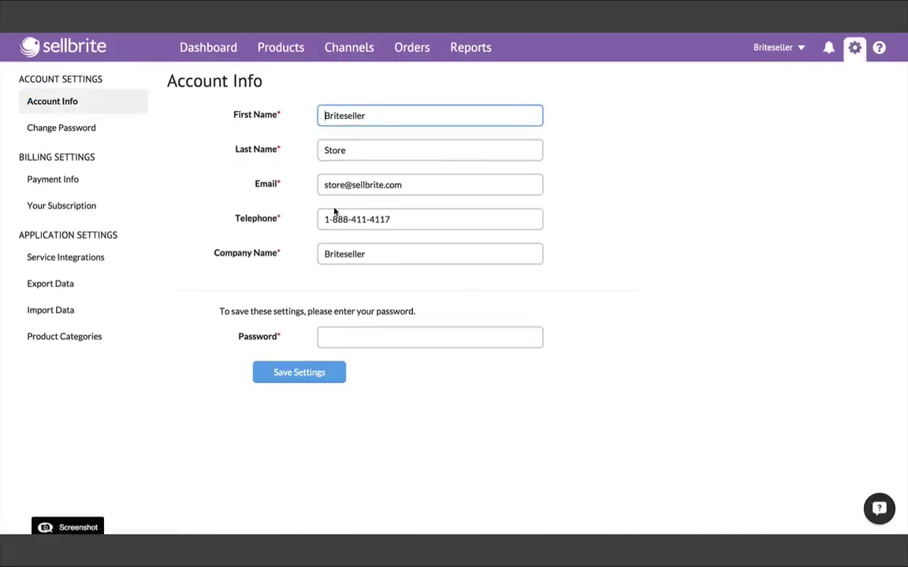
# Import the Briteseller eBay listings from Import Data with 'Automatically create new products' selected.
pyautogui.click(68, 310)
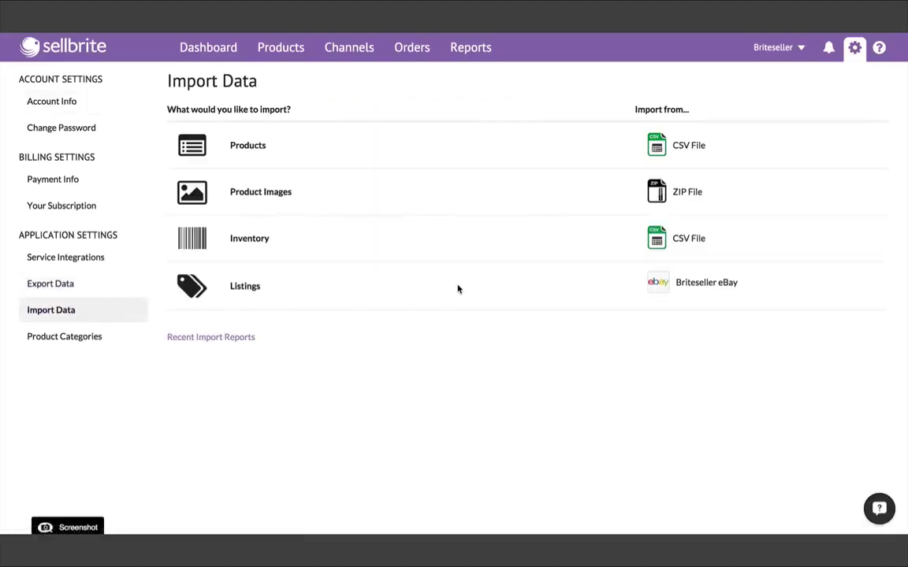
pyautogui.click(654, 289)
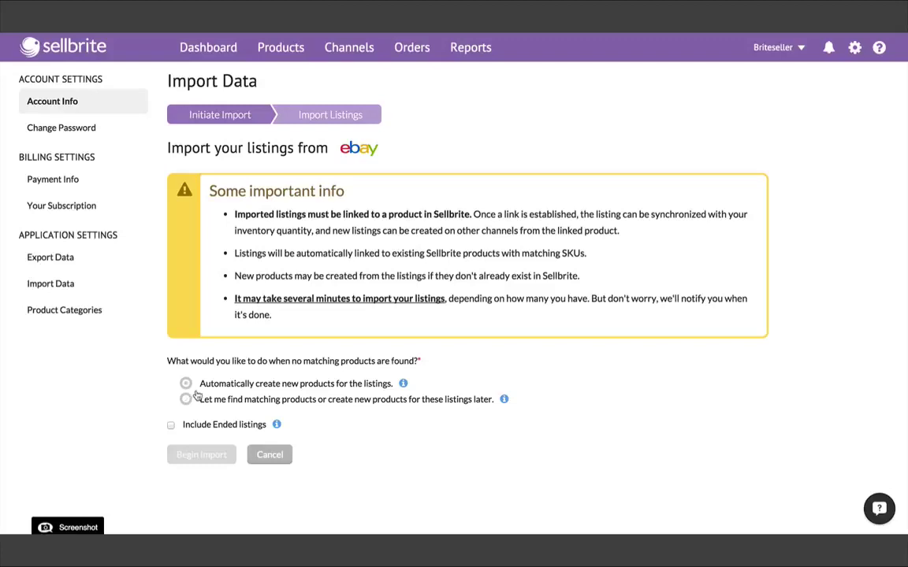
pyautogui.click(199, 386)
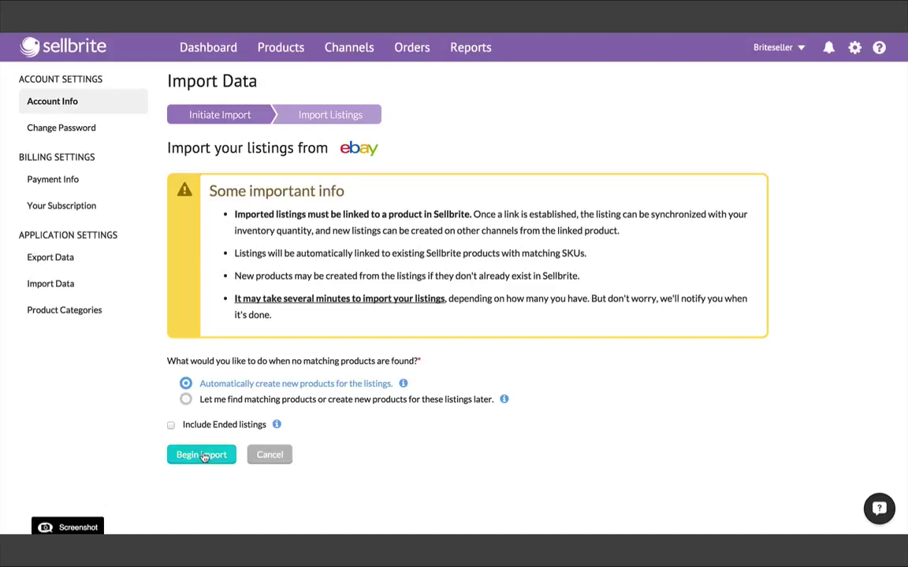
pyautogui.click(202, 455)
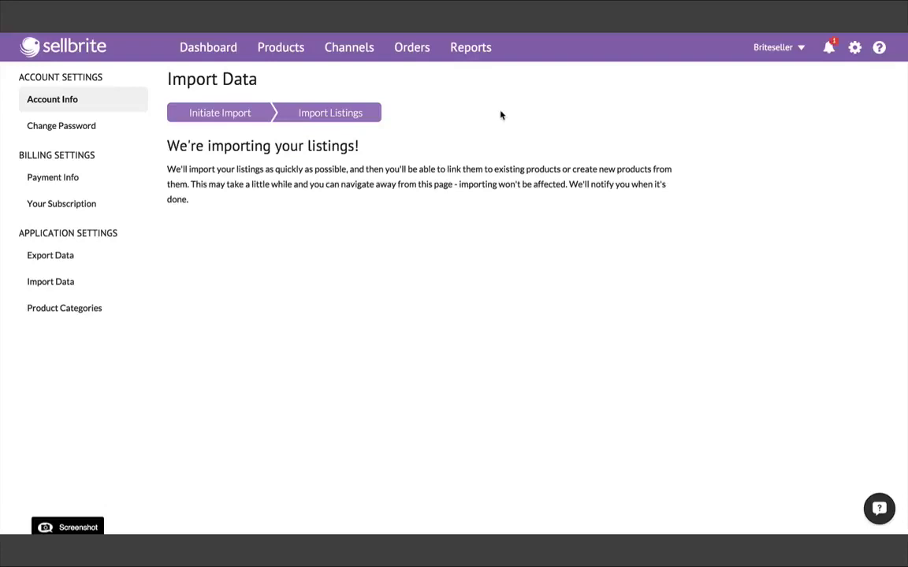
# Check the import notification and the 69 imported eBay products in the catalog, then go to Channels.
pyautogui.click(826, 49)
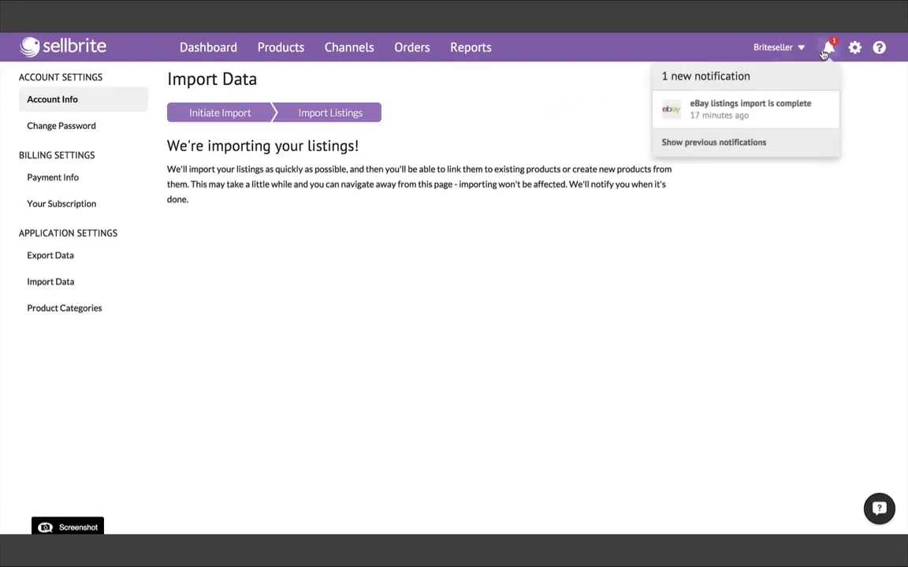
pyautogui.click(821, 98)
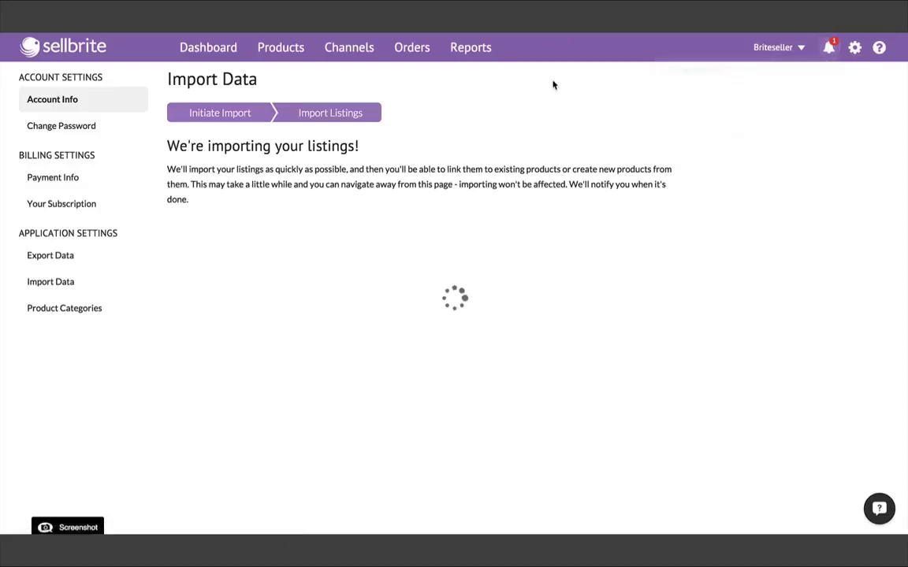
pyautogui.click(298, 52)
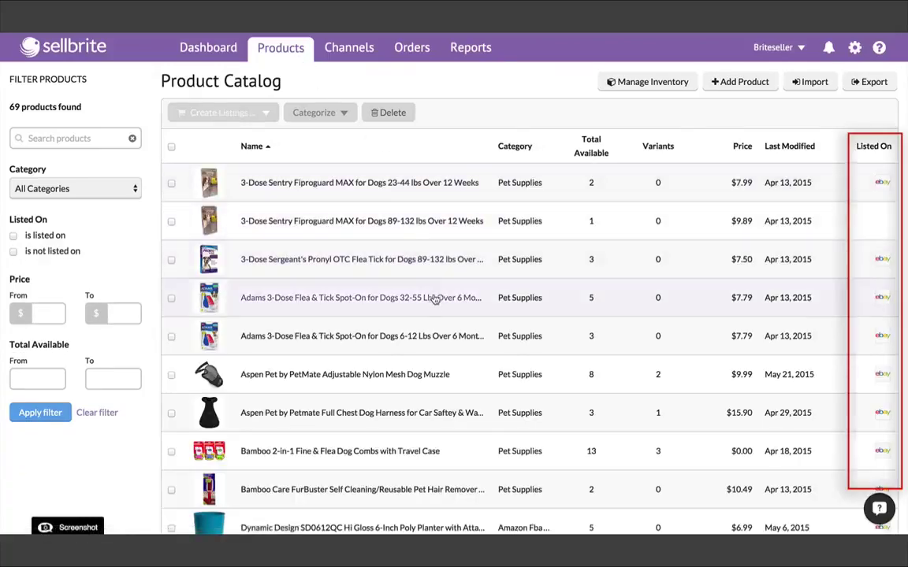
pyautogui.scroll(-1, 435, 306)
pyautogui.scroll(-6, 435, 306)
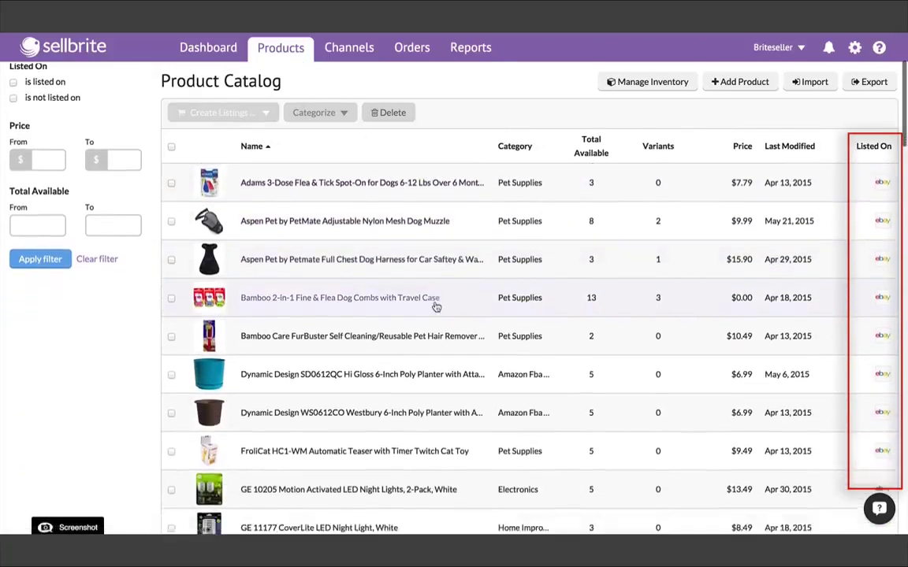
pyautogui.scroll(-3, 434, 305)
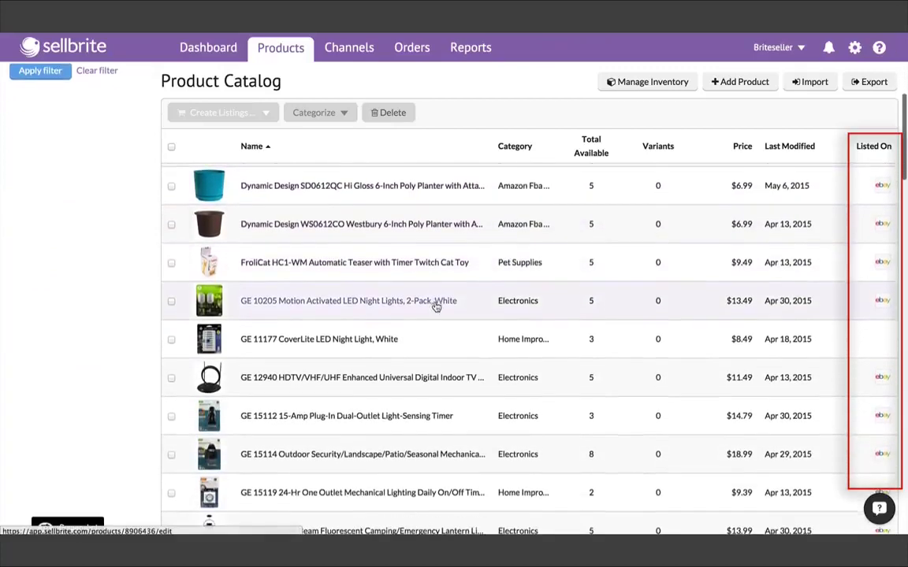
pyautogui.scroll(3, 435, 306)
pyautogui.scroll(2, 436, 308)
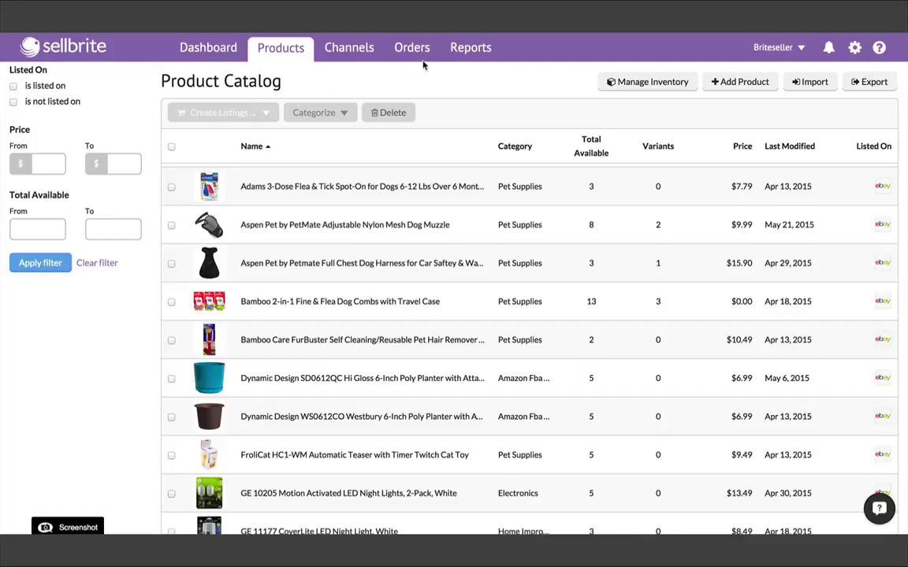
pyautogui.click(362, 52)
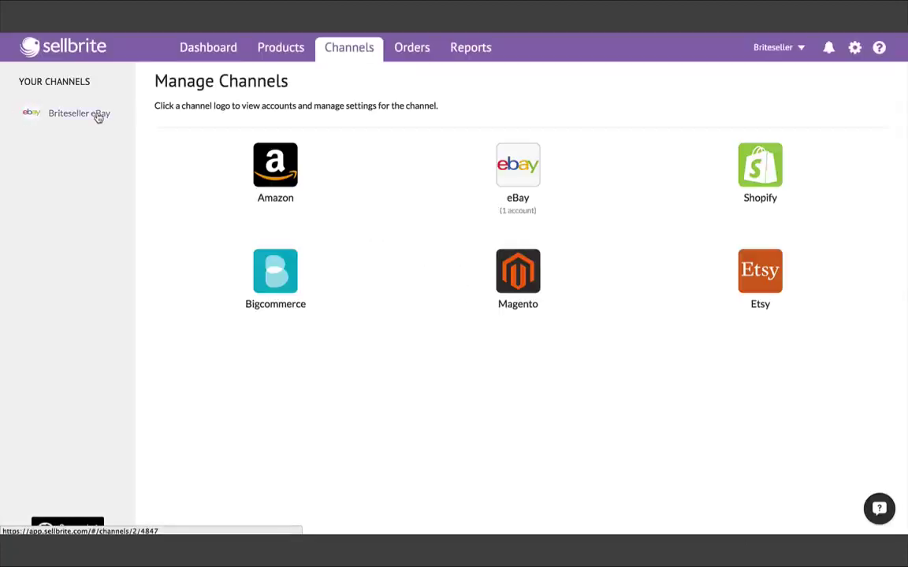
pyautogui.click(97, 115)
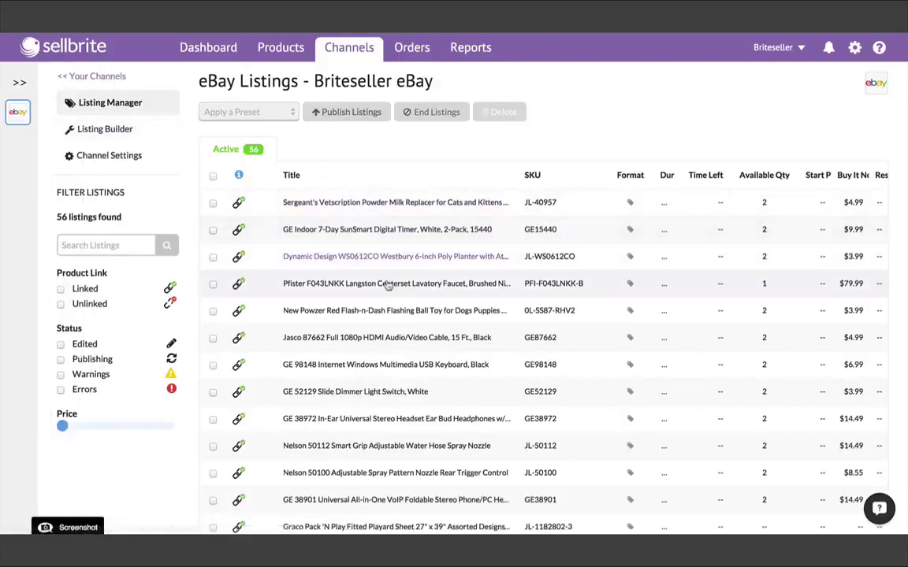
pyautogui.scroll(-3, 405, 339)
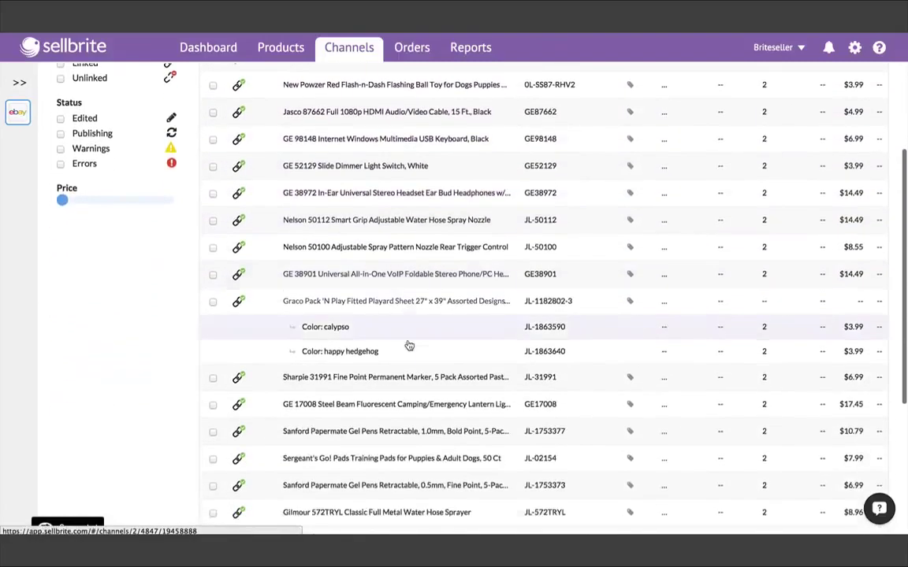
pyautogui.scroll(-1, 409, 346)
pyautogui.scroll(5, 405, 344)
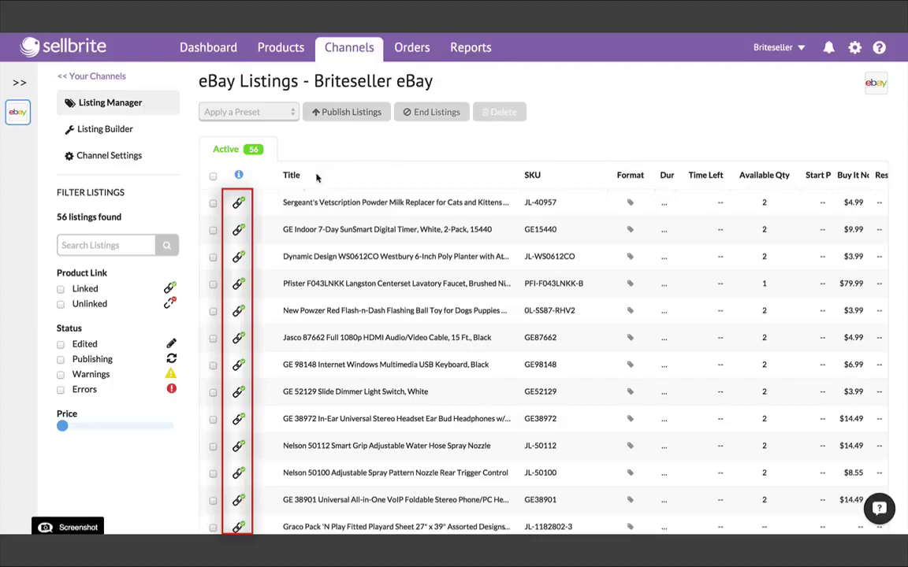
pyautogui.moveTo(243, 271)
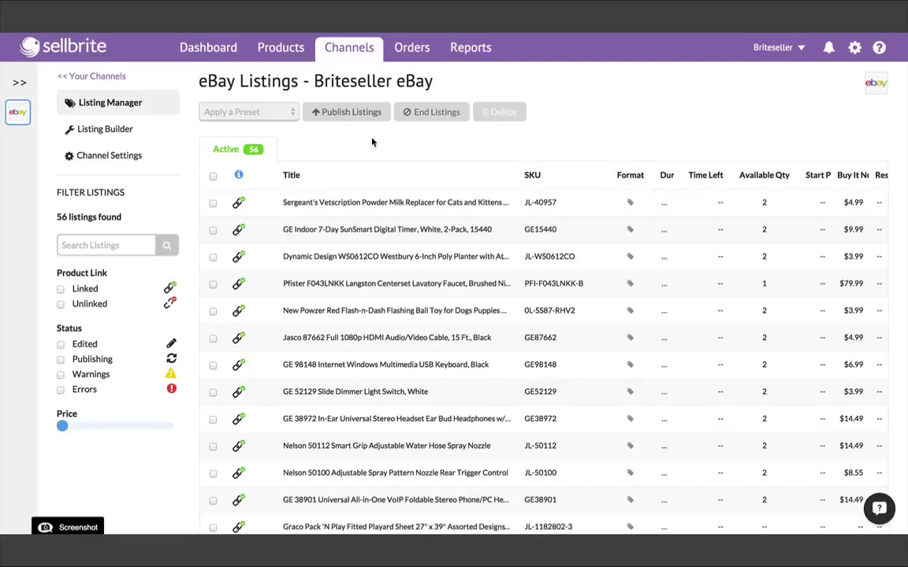
# Add a new Amazon account and begin the Seller Central sign-in with the store's e-mail address.
pyautogui.click(349, 49)
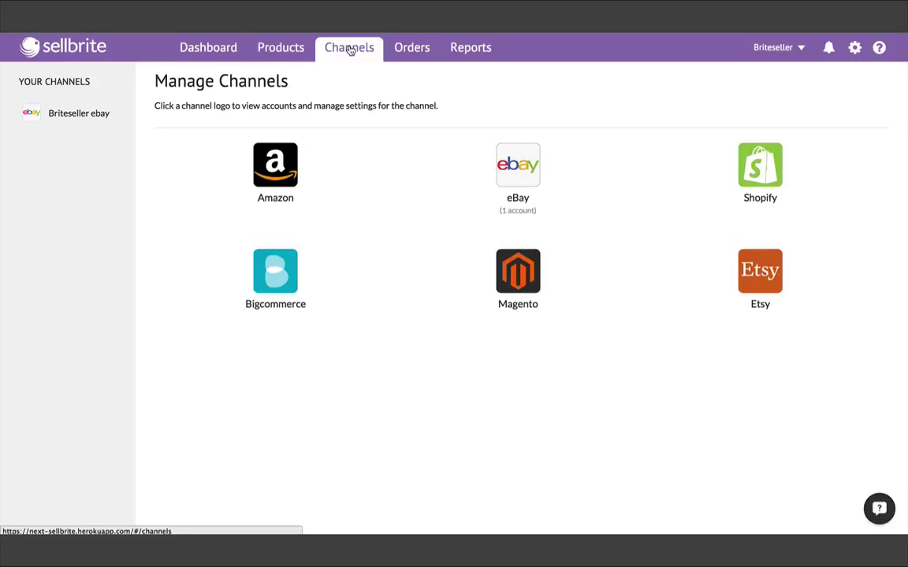
pyautogui.click(275, 163)
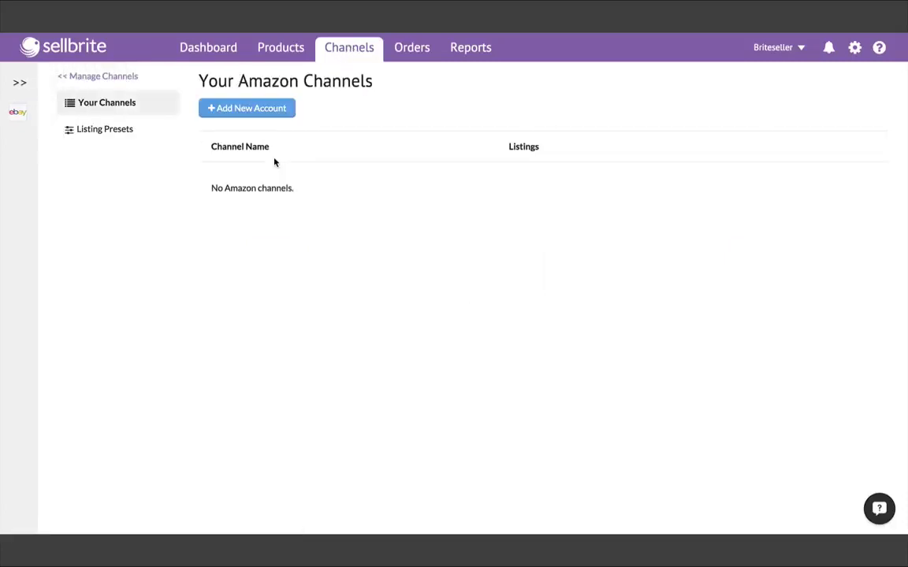
pyautogui.click(259, 114)
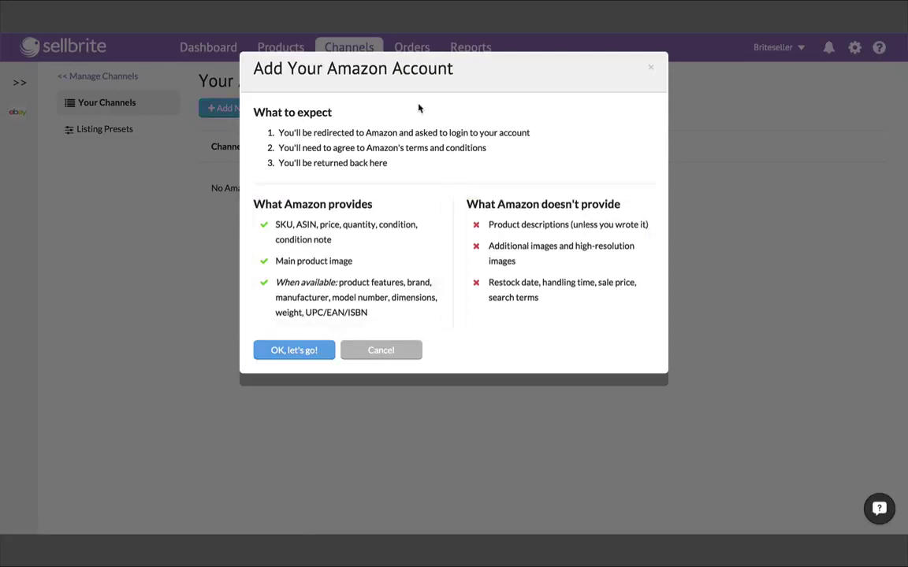
pyautogui.click(300, 350)
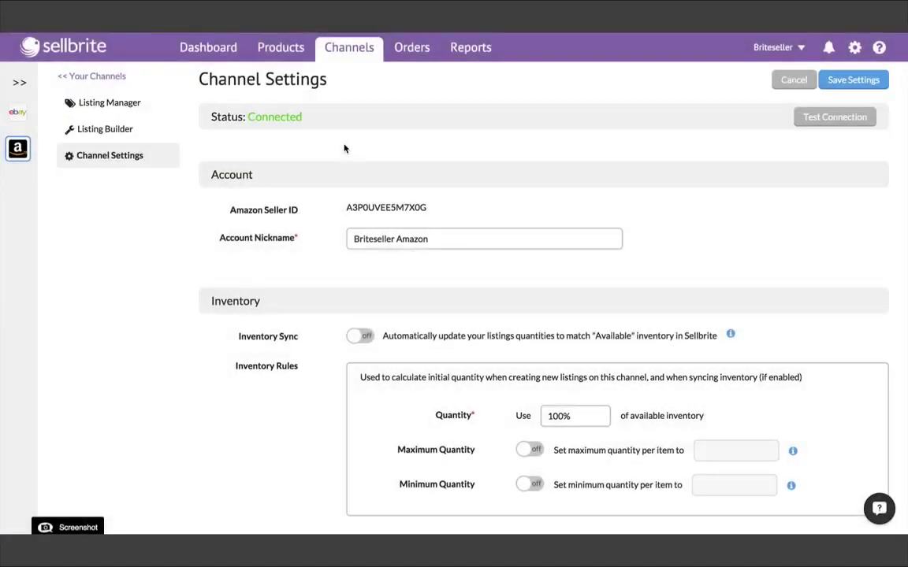
# Go to Import Data in settings and choose the Briteseller Amazon listings import.
pyautogui.click(855, 48)
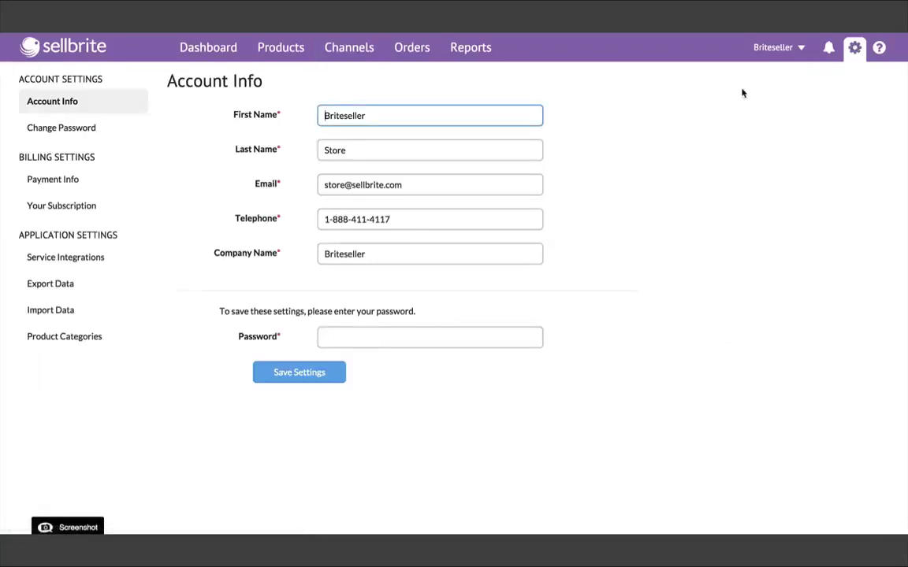
pyautogui.click(72, 308)
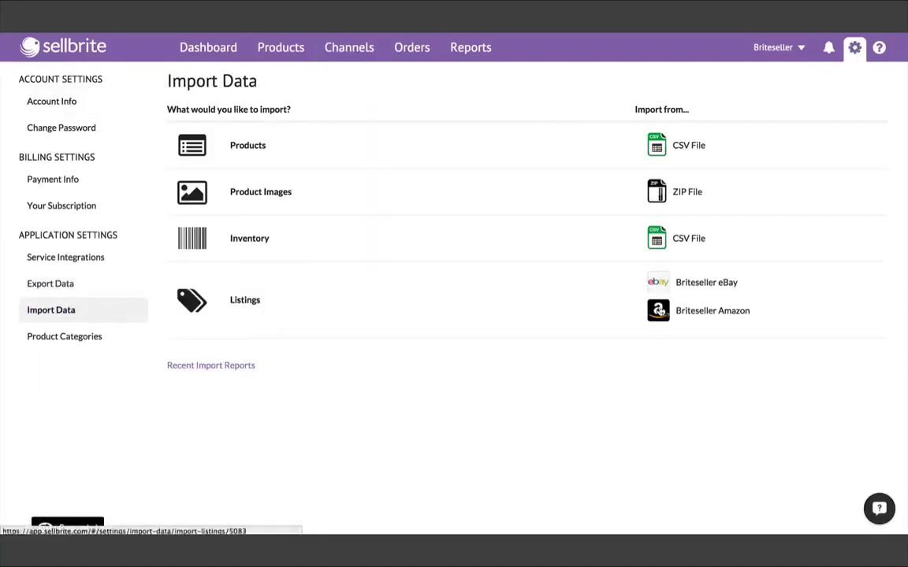
pyautogui.click(660, 312)
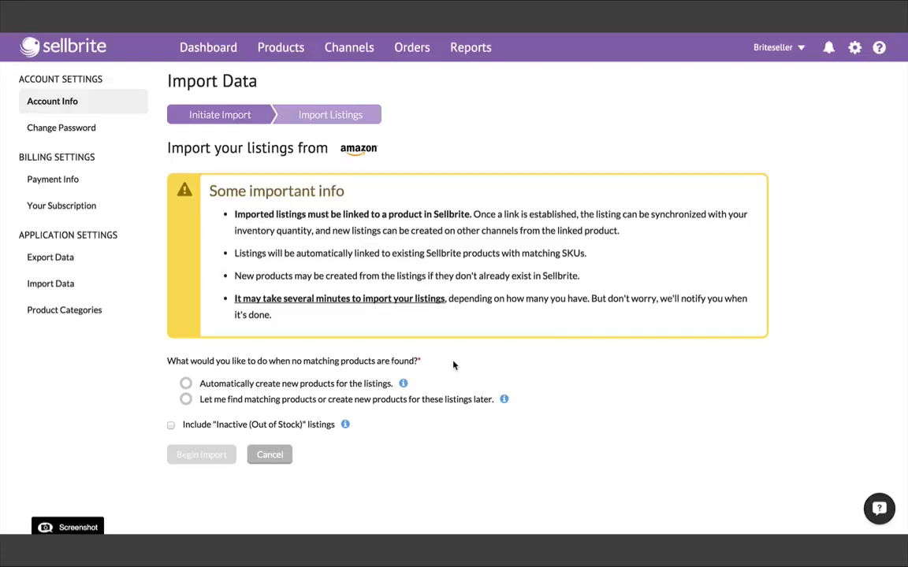
pyautogui.scroll(-1, 454, 364)
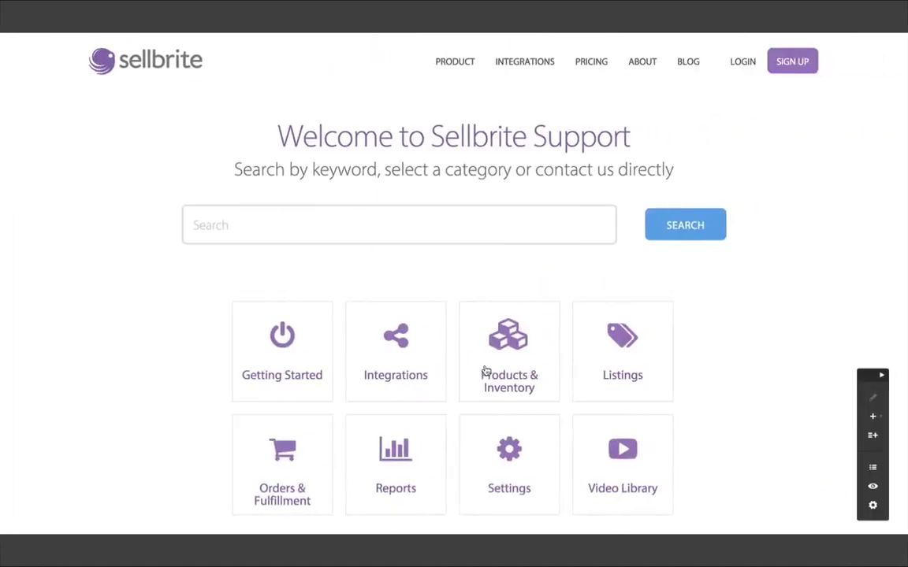
# Read the 'Importing Your Existing Listings' help article, then switch back to Sellbrite's Amazon import page.
pyautogui.click(624, 361)
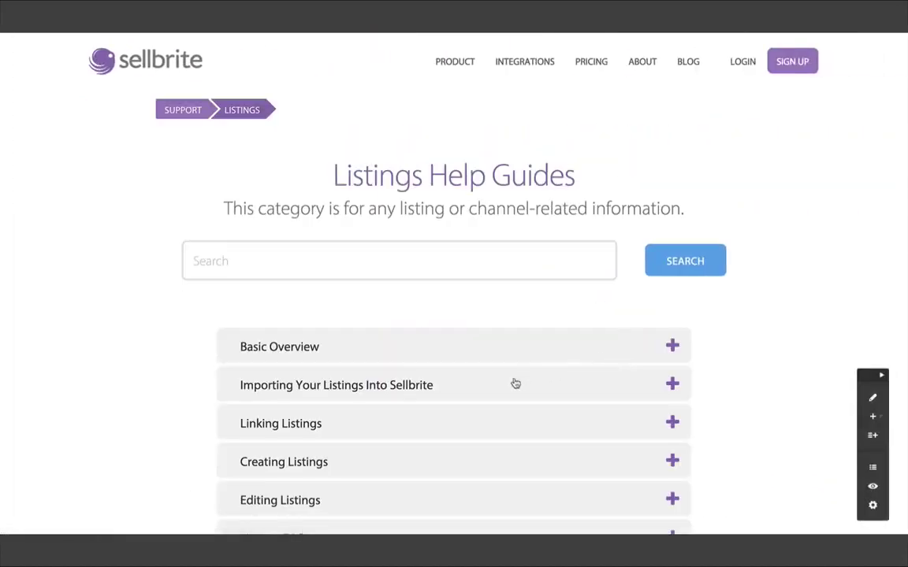
pyautogui.click(465, 385)
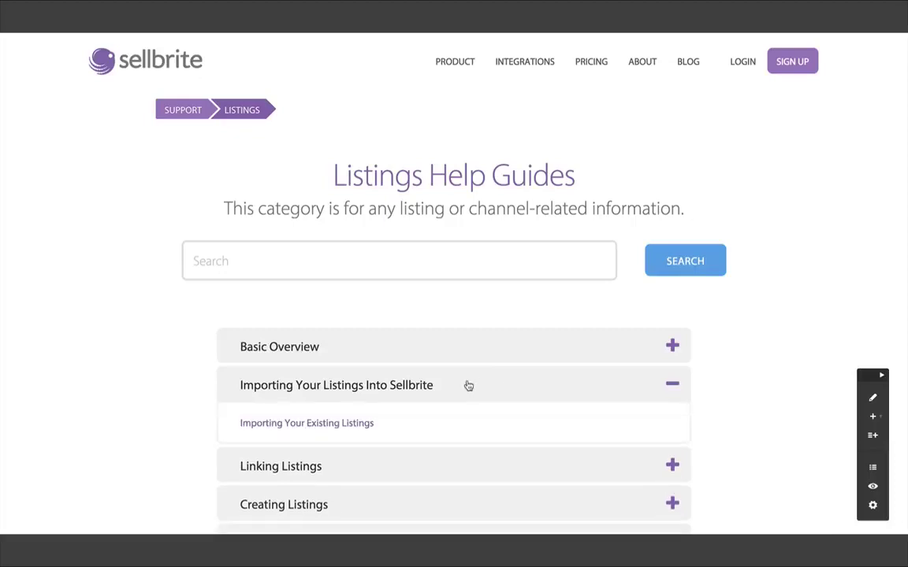
pyautogui.click(368, 424)
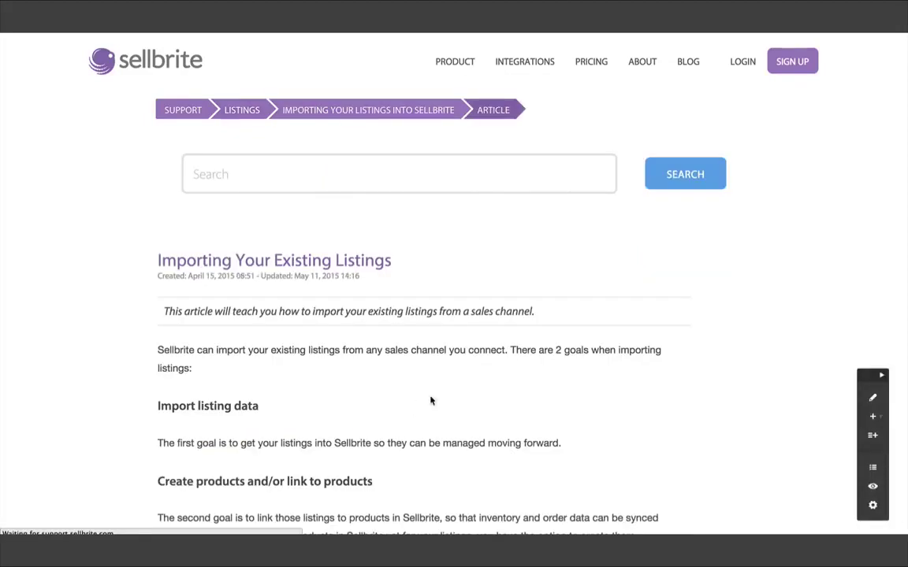
pyautogui.scroll(-3, 480, 387)
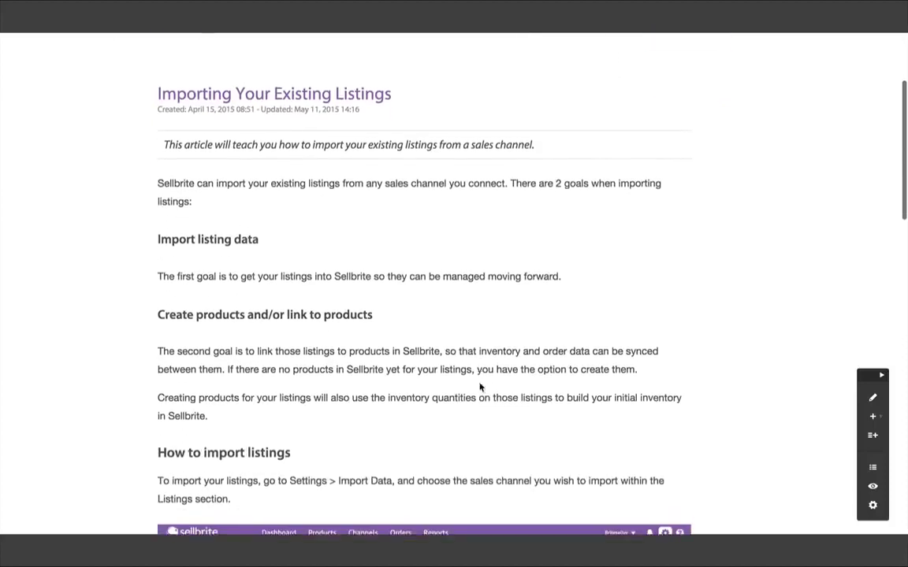
pyautogui.scroll(-5, 480, 387)
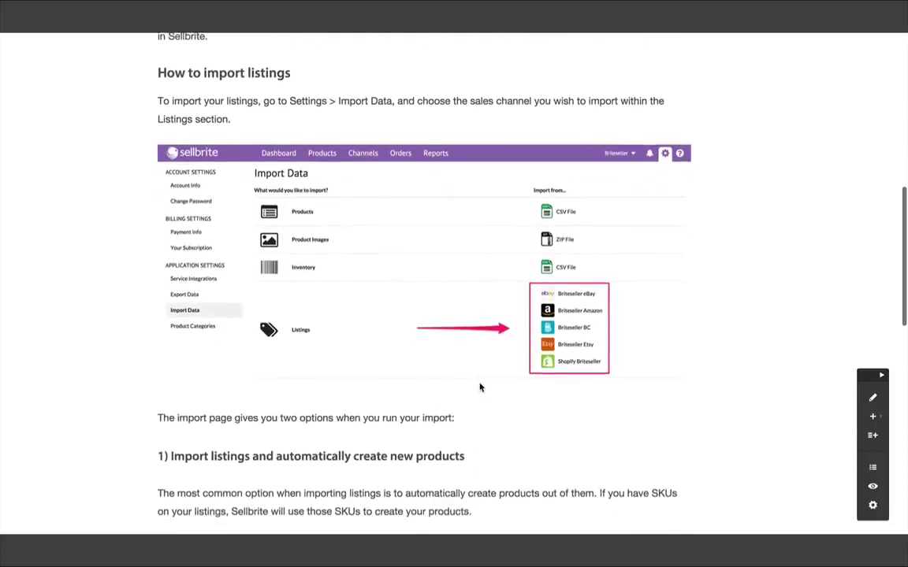
pyautogui.scroll(-4, 480, 387)
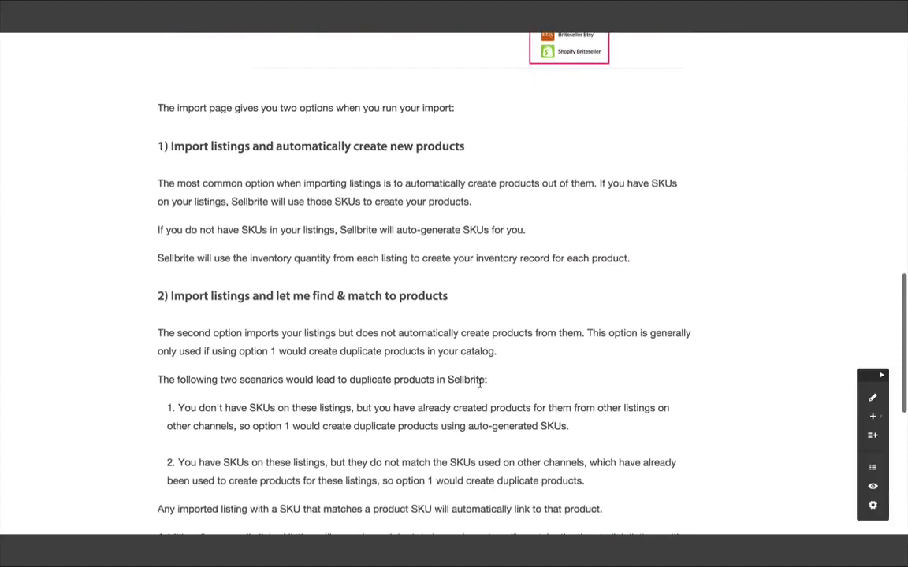
pyautogui.hotkey('ctrl', 'Left')
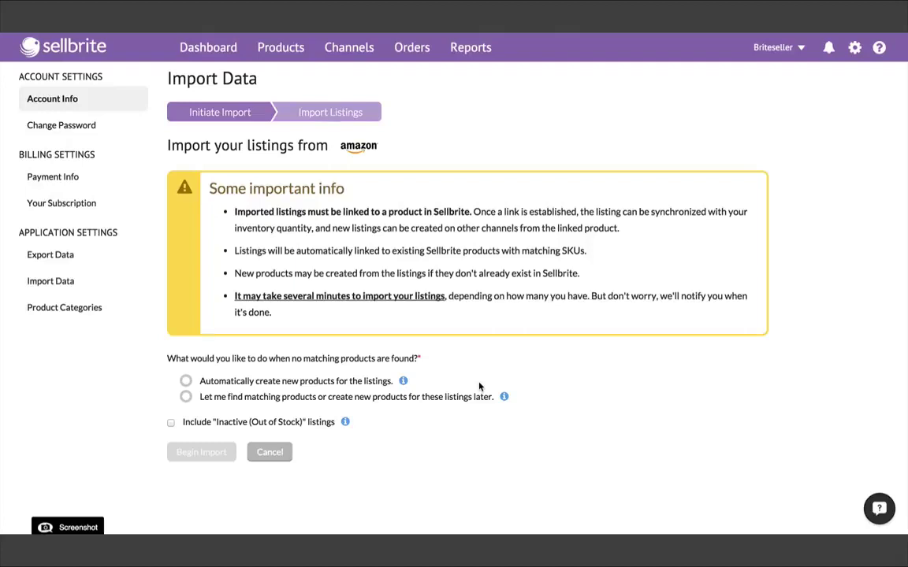
# Begin the Amazon listings import with 'Let me find matching products or create new products later' selected.
pyautogui.click(304, 399)
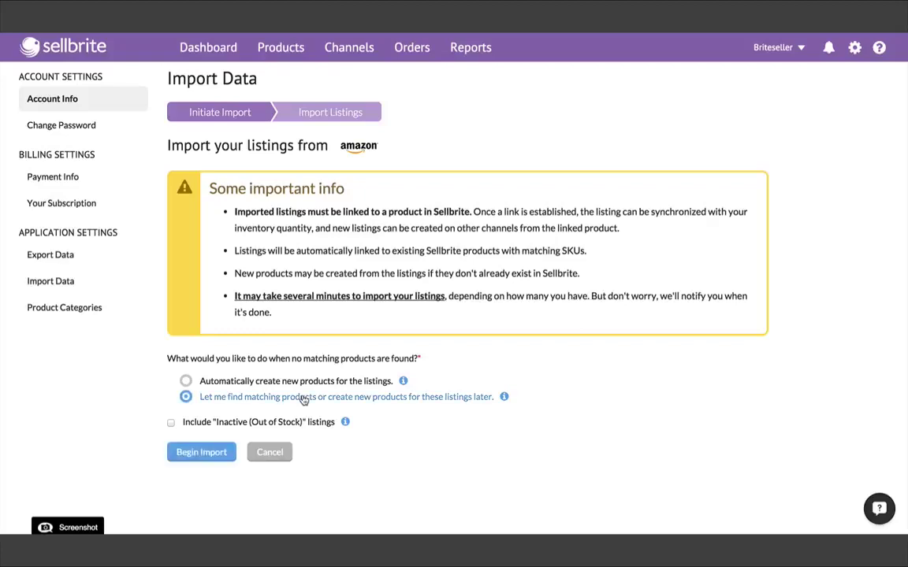
pyautogui.click(224, 452)
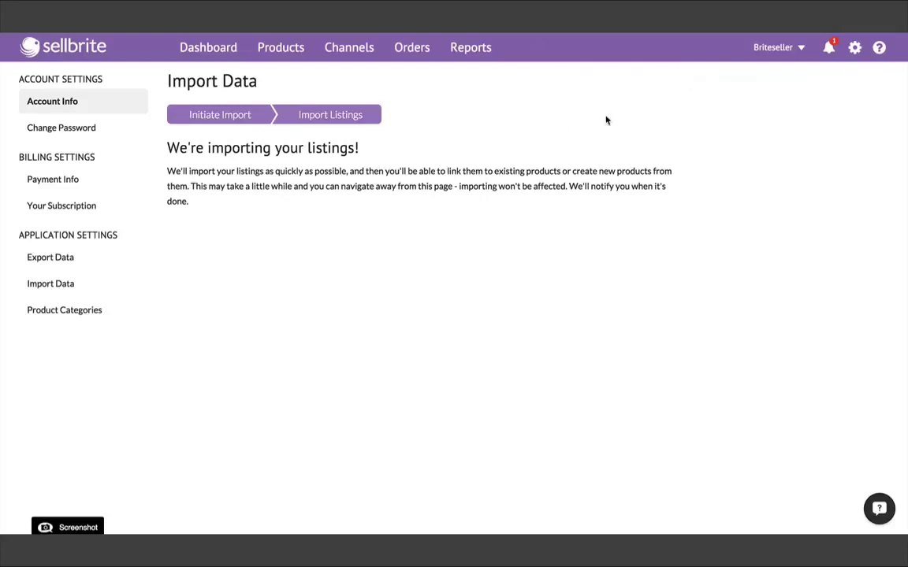
# Check the new notification, then bring up the Amazon channel's 49 active listings.
pyautogui.click(830, 48)
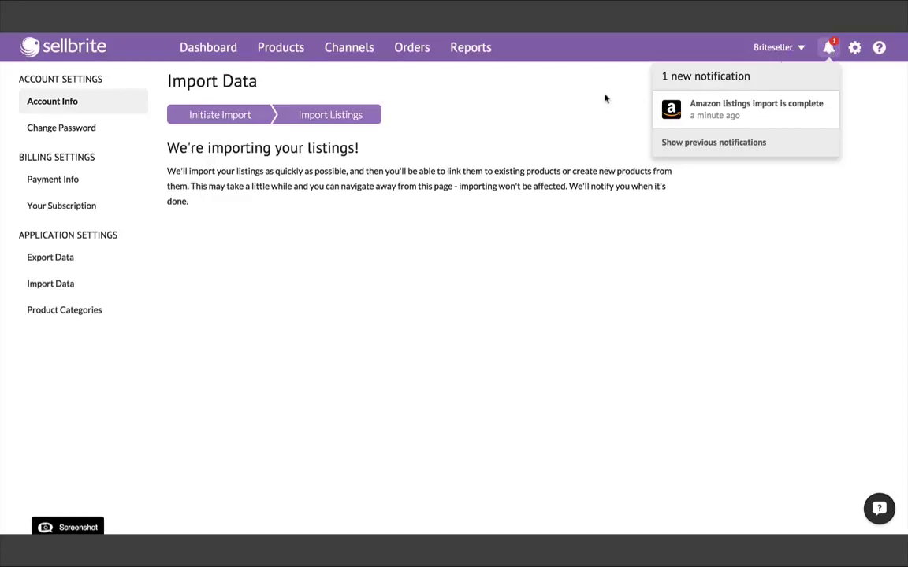
pyautogui.click(505, 109)
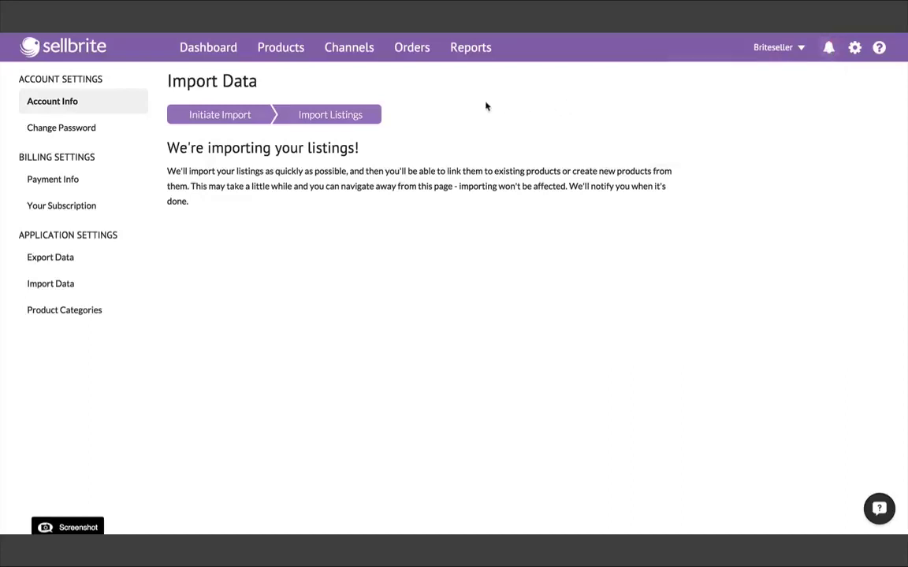
pyautogui.click(366, 50)
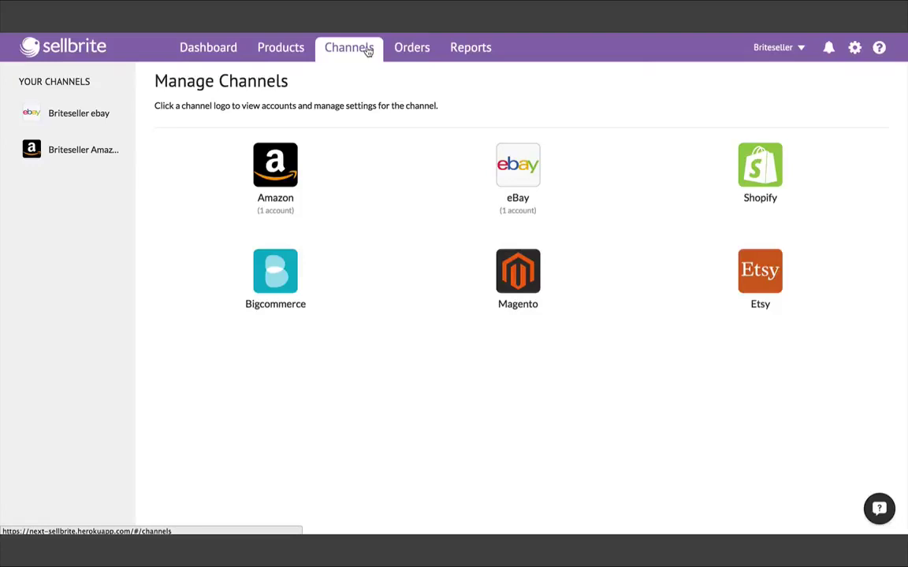
pyautogui.click(81, 149)
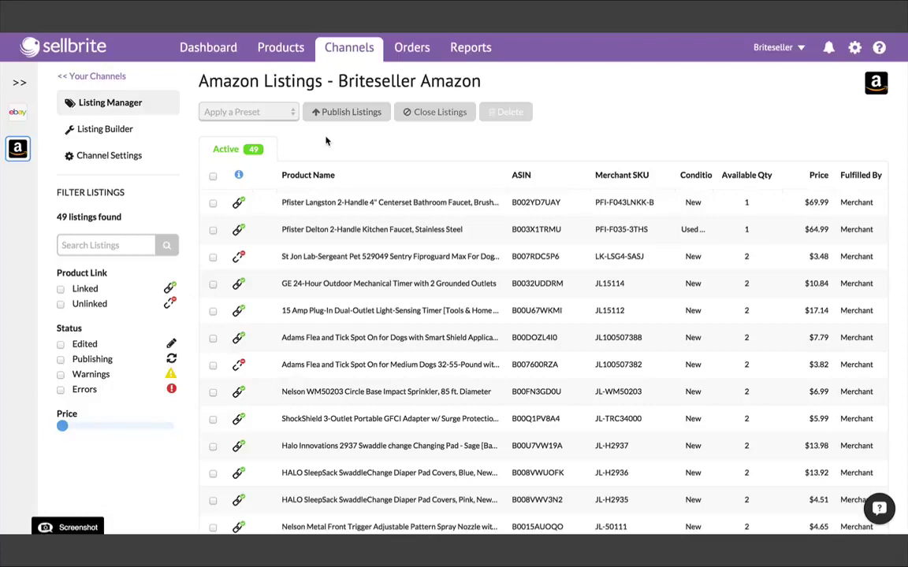
# Open the unlinked St Jon Fiproguard listing and search the catalog using its full title.
pyautogui.click(320, 258)
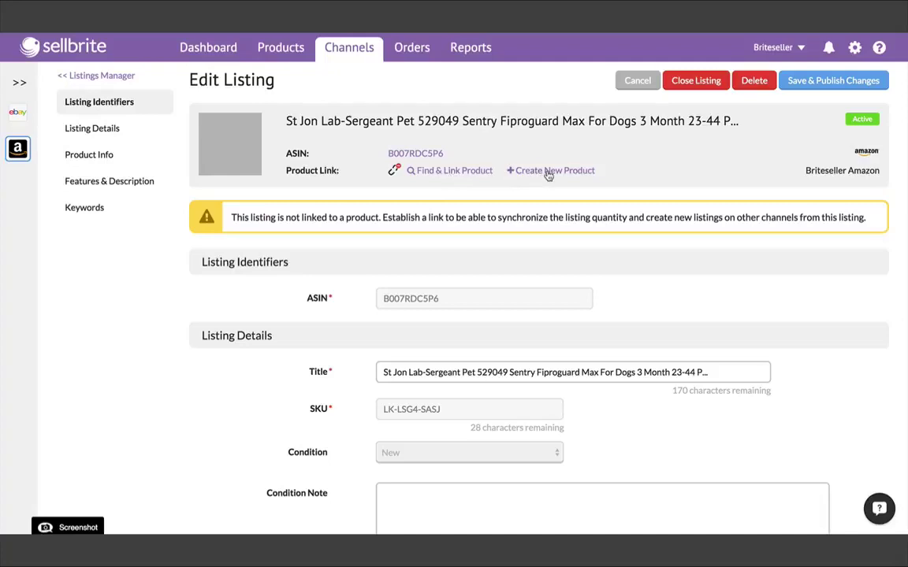
pyautogui.click(446, 172)
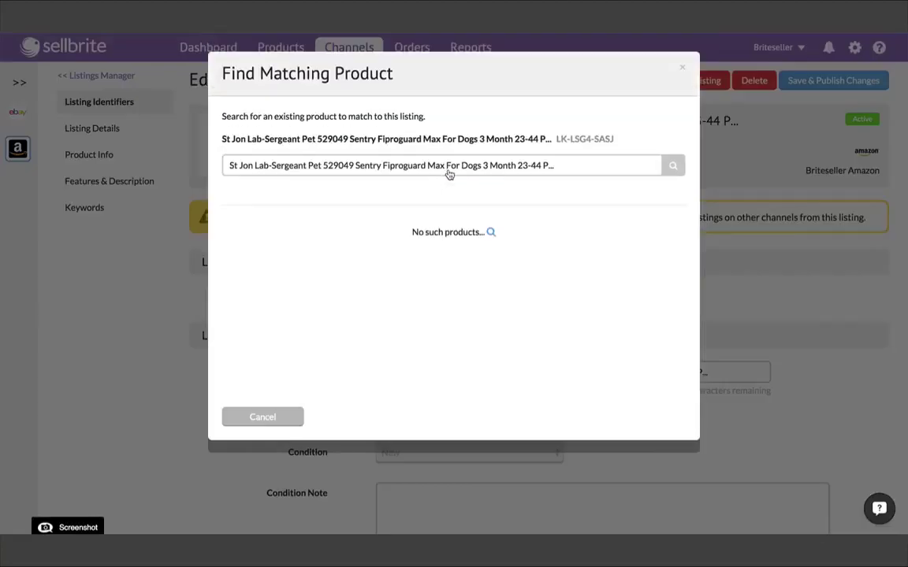
pyautogui.click(679, 166)
# Shorten the search to 'Sentry Fiproguard Max For Dogs' and link the 23-44 lbs product.
pyautogui.moveTo(481, 165); pyautogui.dragTo(561, 166)
pyautogui.press('BackSpace')
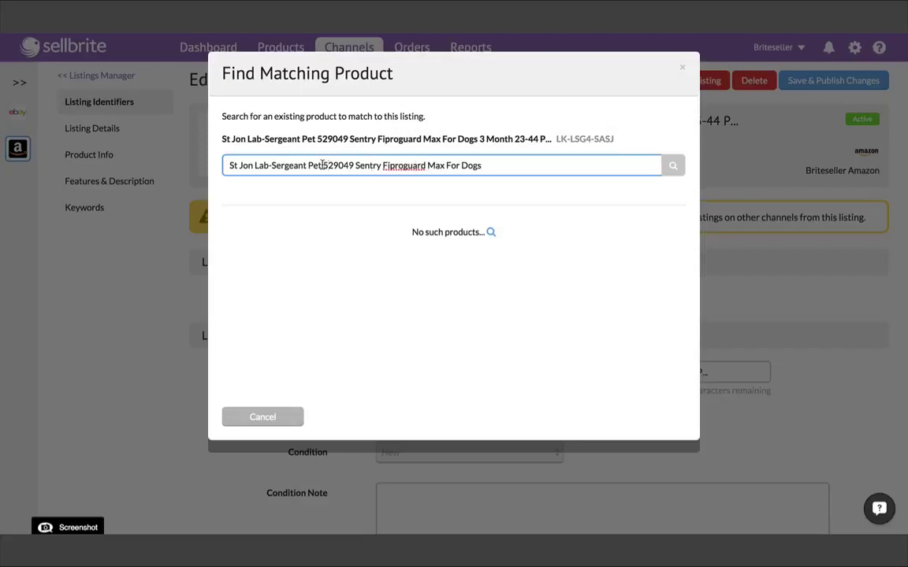
pyautogui.moveTo(322, 166); pyautogui.dragTo(211, 165)
pyautogui.press('BackSpace')
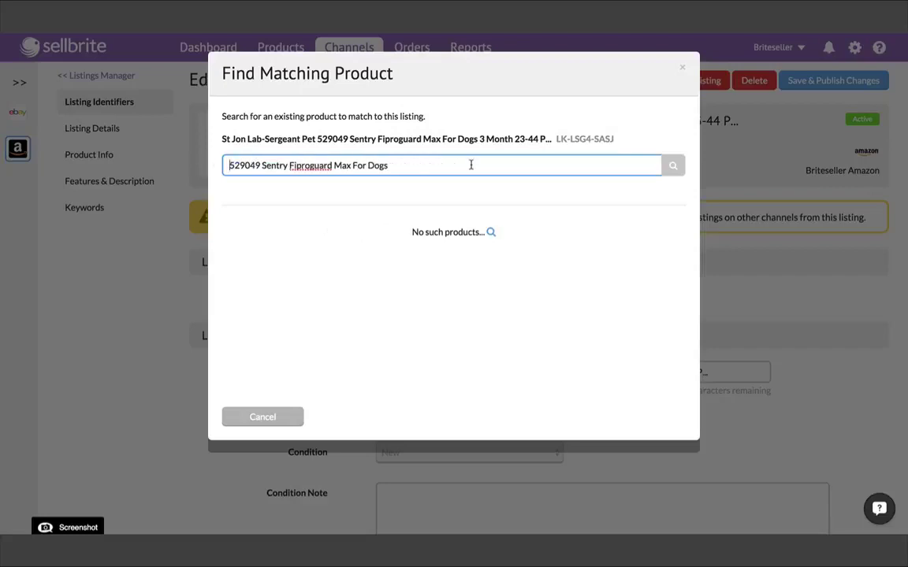
pyautogui.click(669, 167)
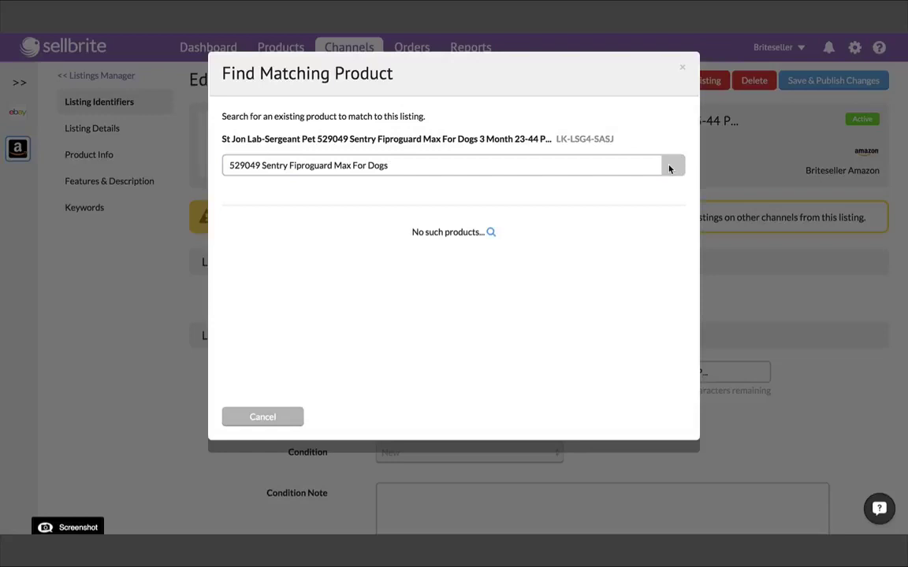
pyautogui.moveTo(262, 166); pyautogui.dragTo(233, 164)
pyautogui.press('BackSpace')
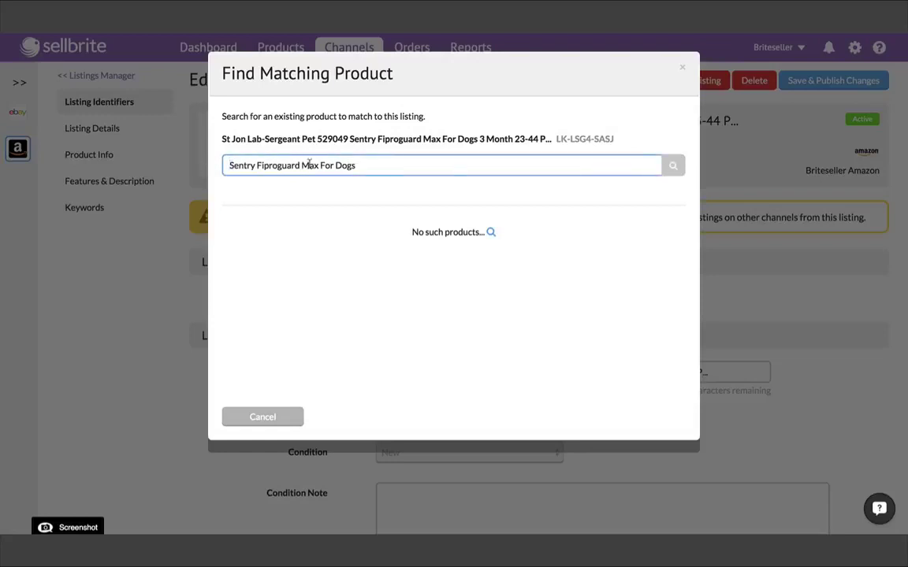
pyautogui.click(669, 171)
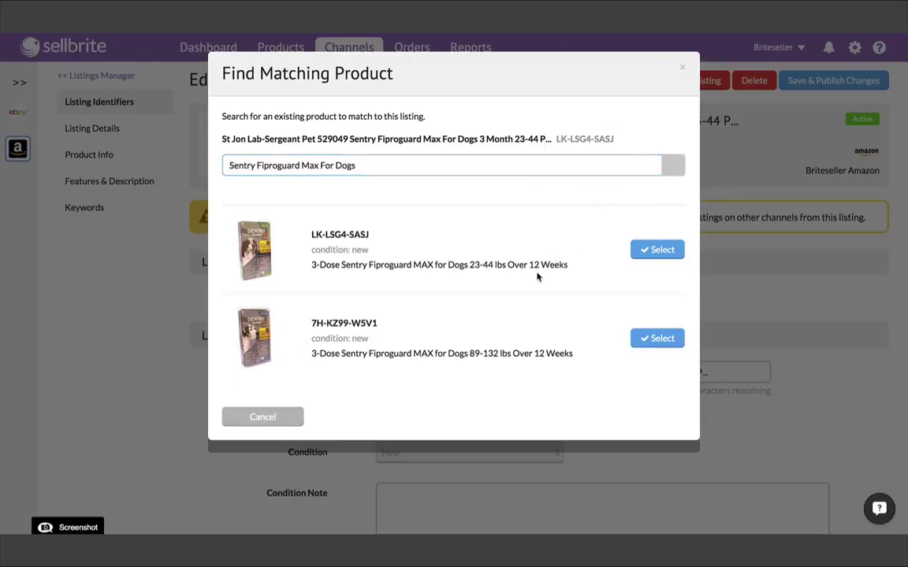
pyautogui.click(656, 251)
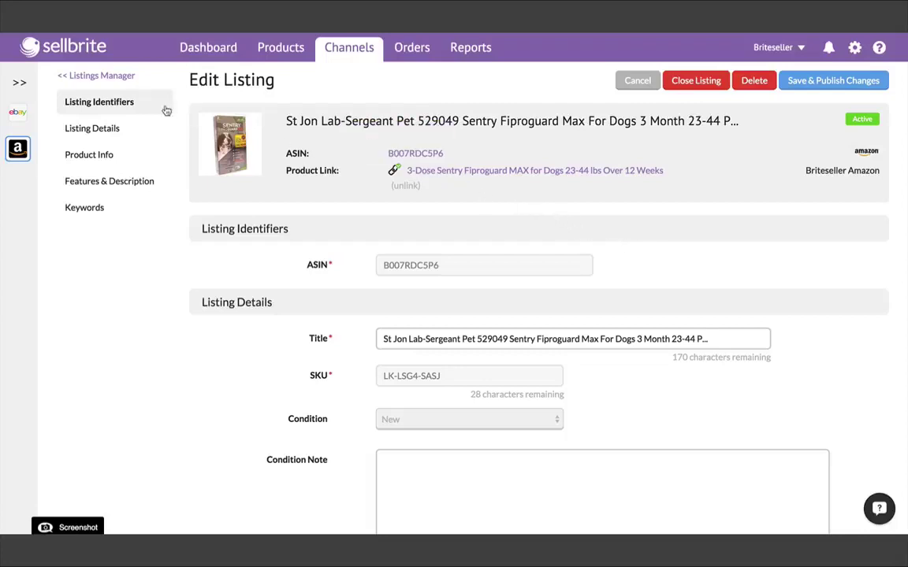
# Return to the Amazon listings and open the unlinked Adams Medium Dogs listing.
pyautogui.click(112, 76)
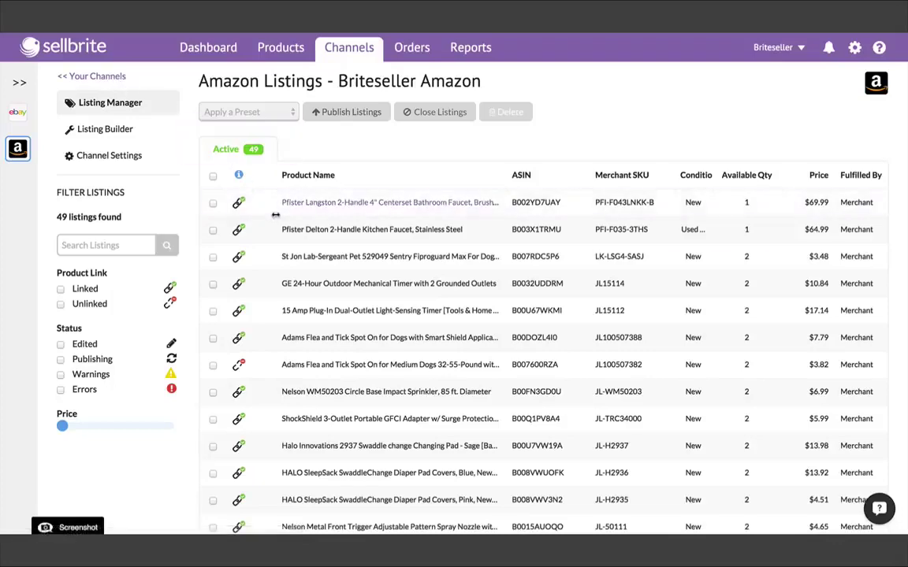
pyautogui.scroll(-2, 326, 268)
pyautogui.scroll(-1, 331, 283)
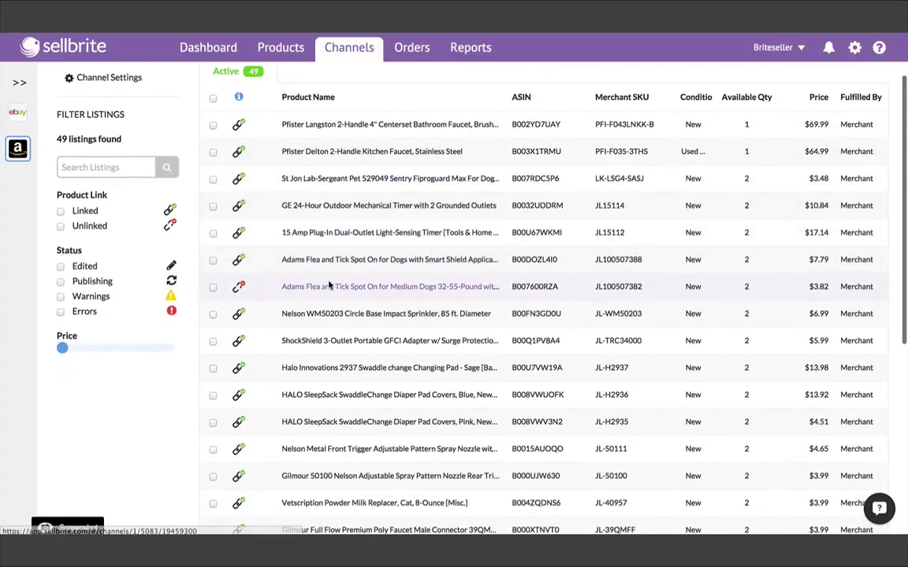
pyautogui.click(328, 289)
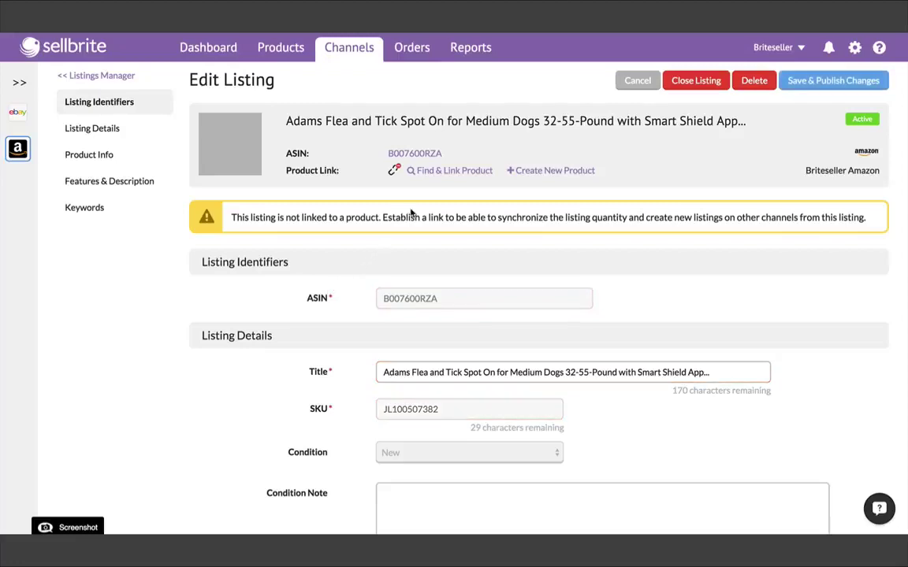
# Create and link a new catalog product with SKU JL100507382, then return to listings.
pyautogui.click(552, 172)
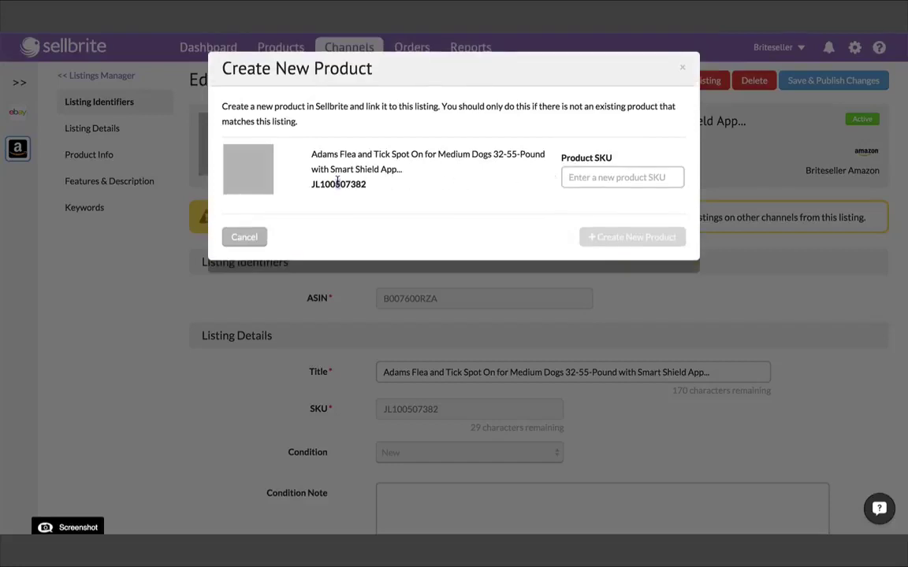
pyautogui.moveTo(312, 184); pyautogui.dragTo(367, 183)
pyautogui.hotkey('ctrl', 'c')
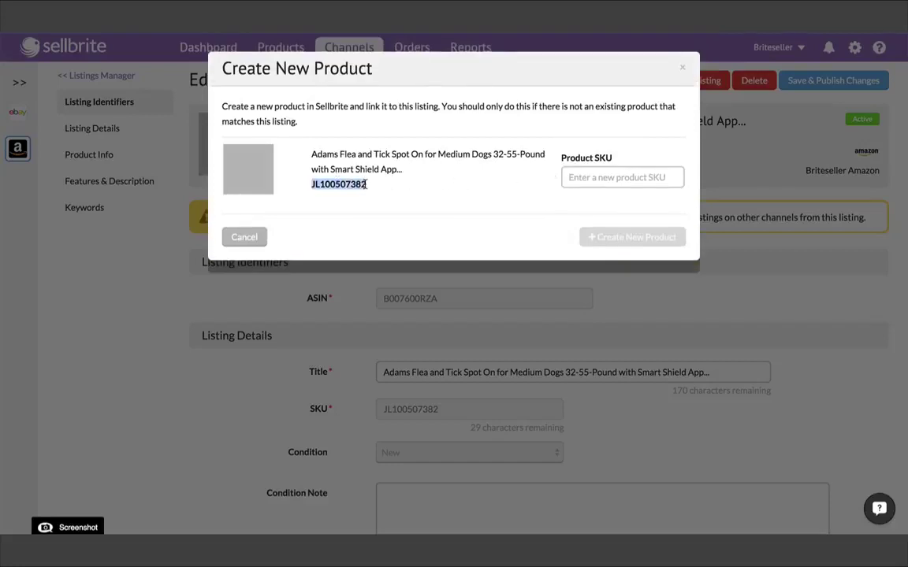
pyautogui.click(594, 178)
pyautogui.hotkey('ctrl', 'v')
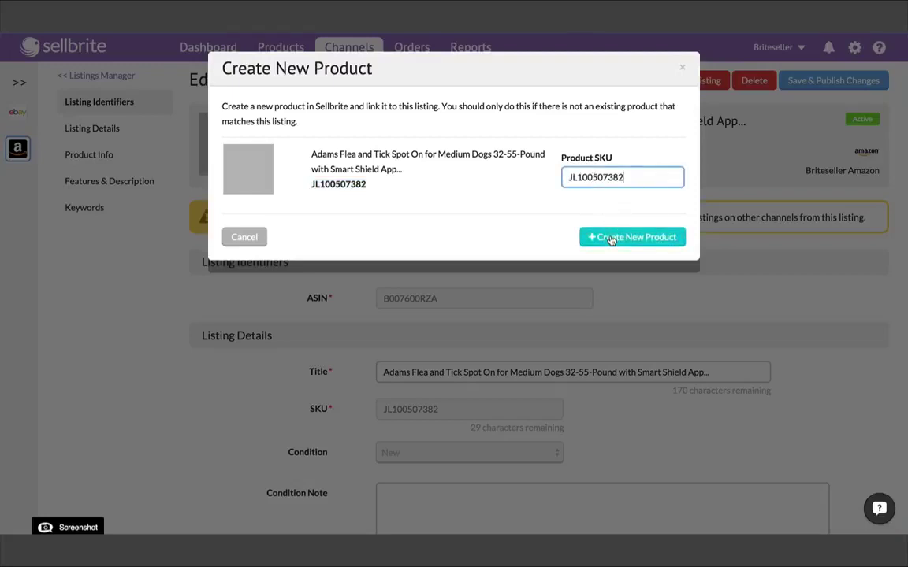
pyautogui.click(611, 238)
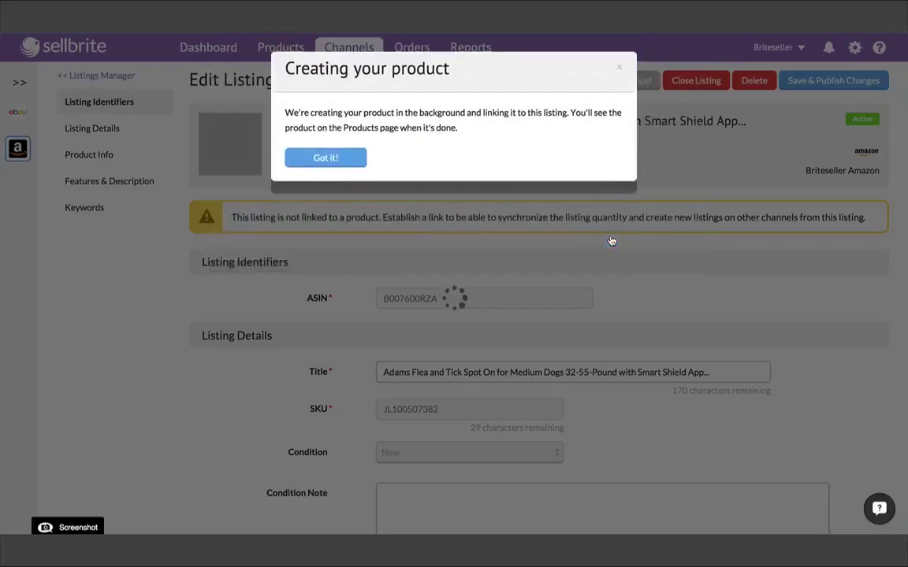
pyautogui.click(335, 159)
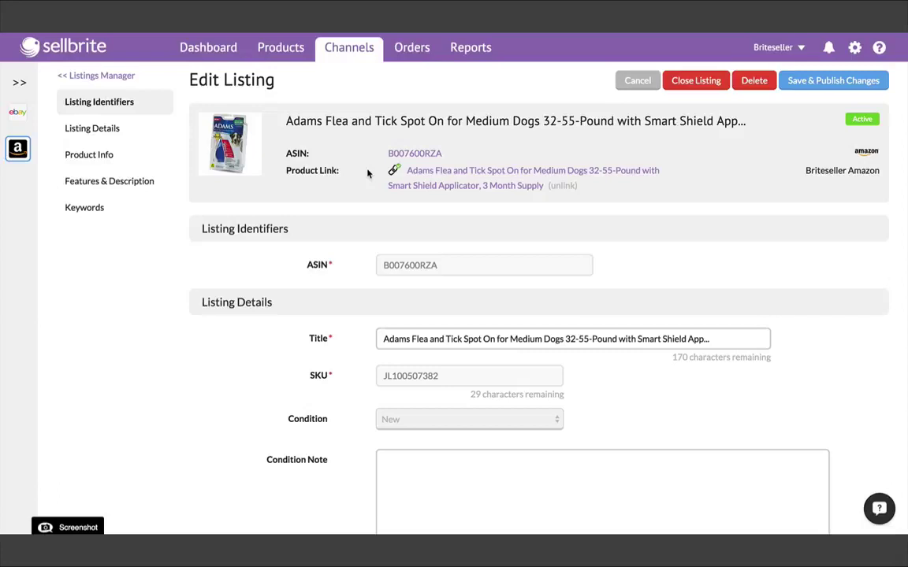
pyautogui.click(122, 76)
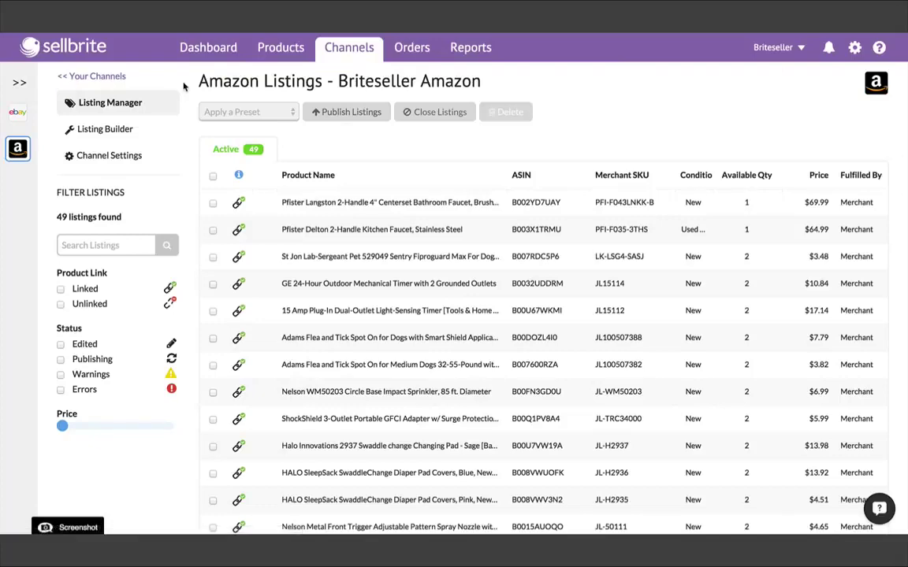
# Open the 3-Dose Sentry Fiproguard MAX 23-44 lbs product from the catalog.
pyautogui.click(283, 50)
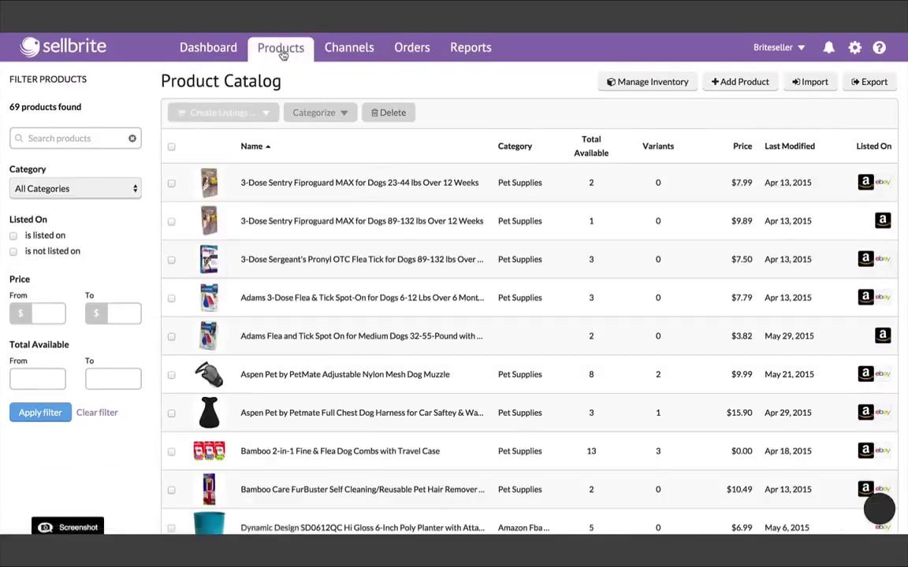
pyautogui.scroll(-4, 448, 239)
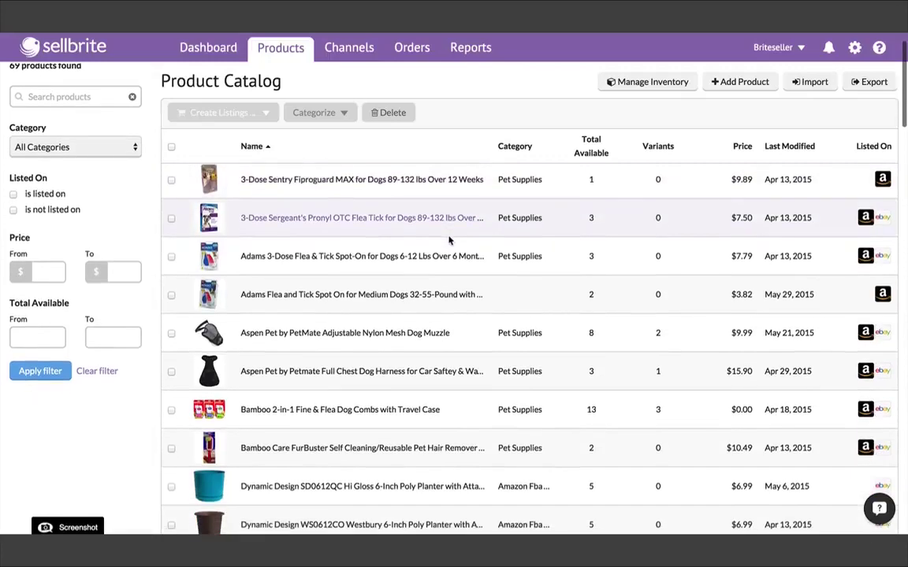
pyautogui.scroll(-3, 448, 239)
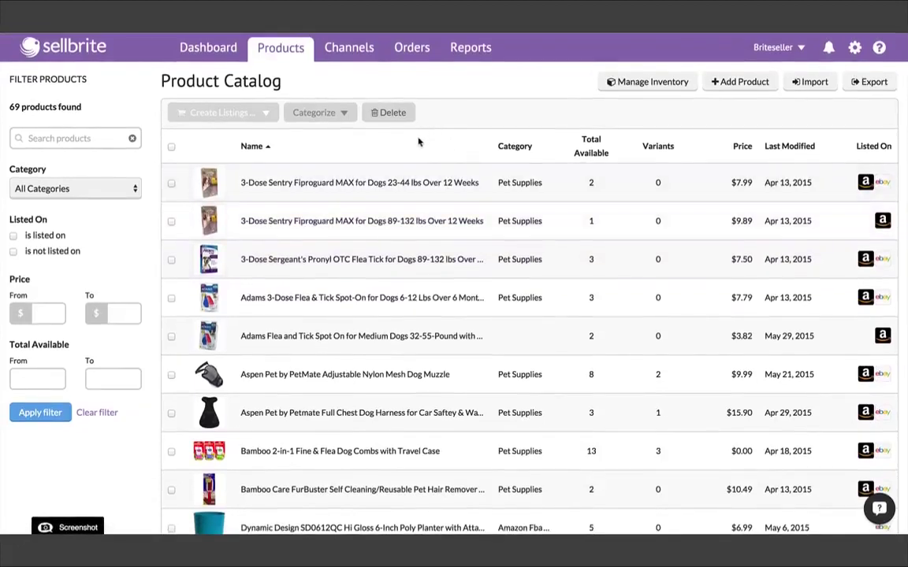
pyautogui.click(388, 182)
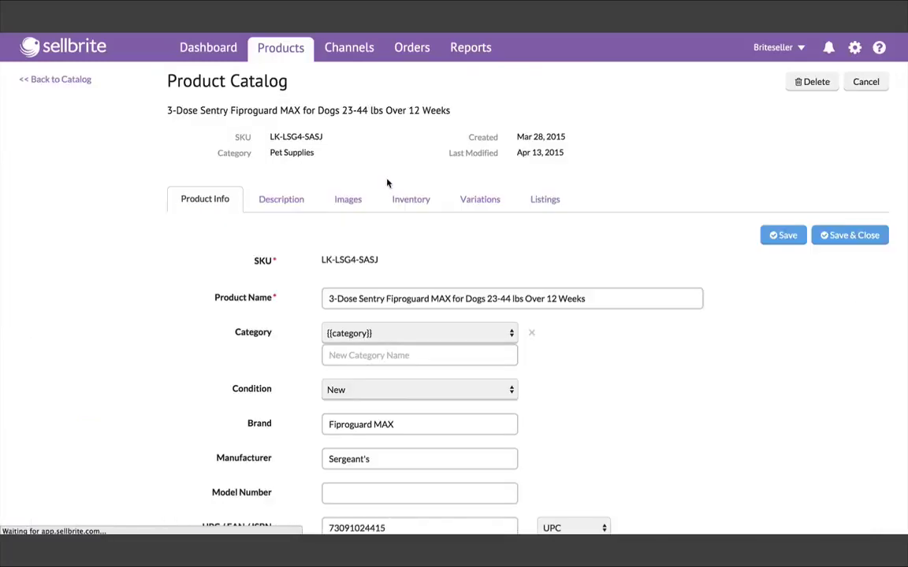
# Review its Description, Images and Inventory tabs, then return to the Products list.
pyautogui.scroll(-1, 253, 246)
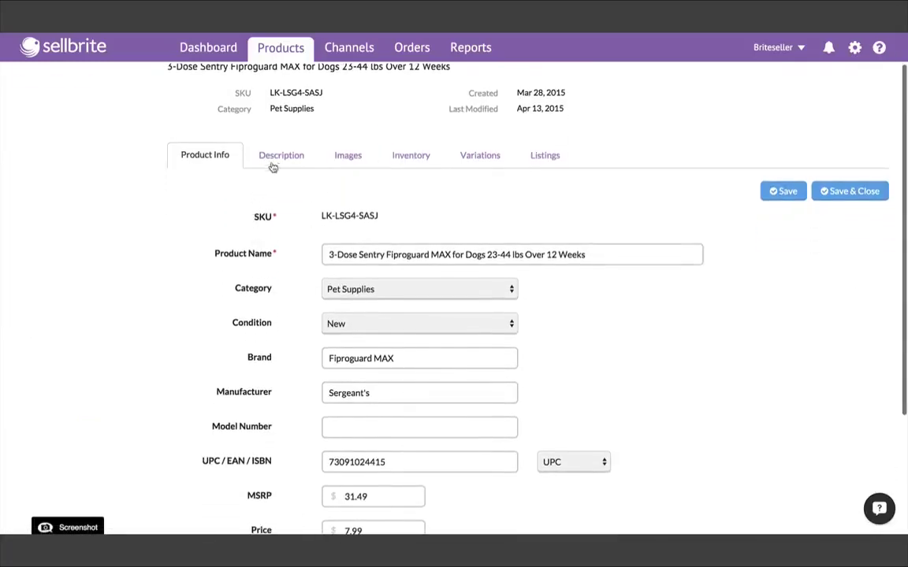
pyautogui.click(275, 162)
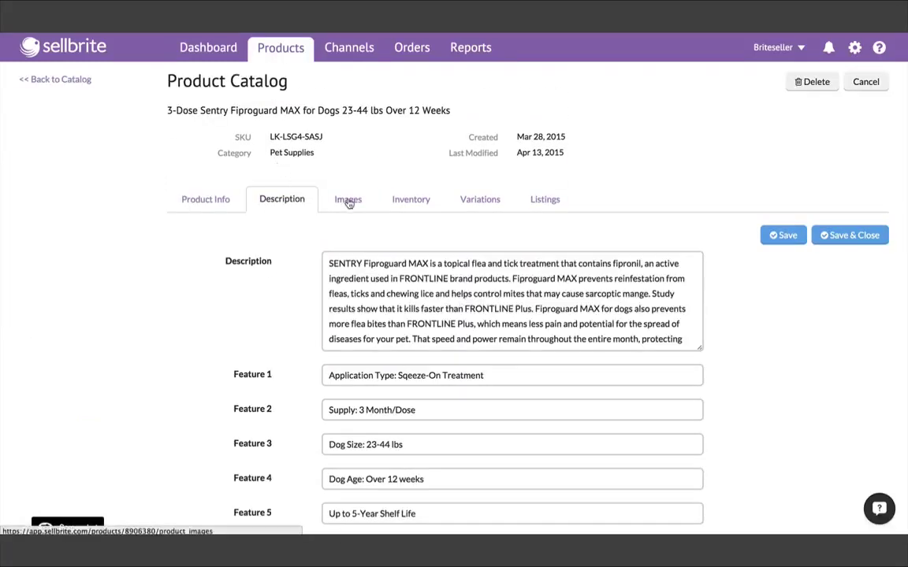
pyautogui.click(348, 201)
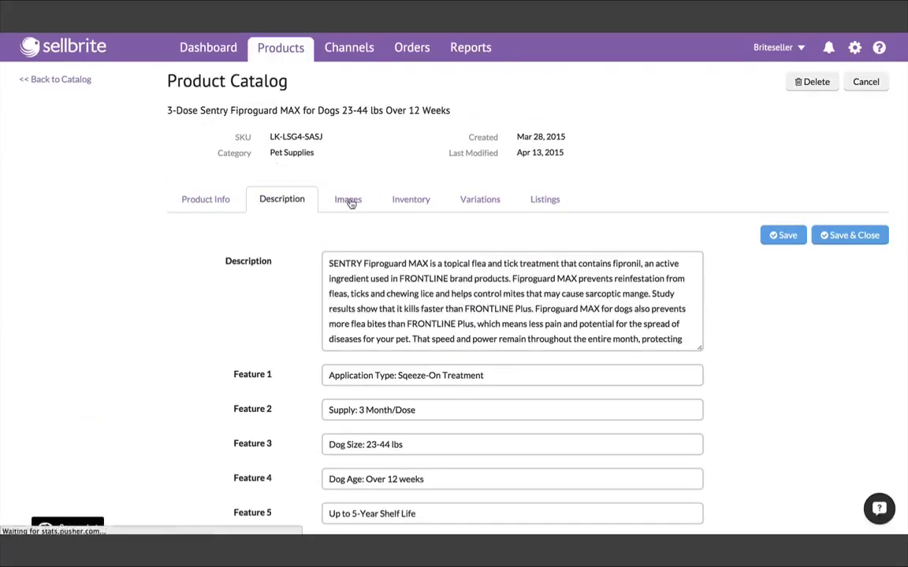
pyautogui.click(420, 203)
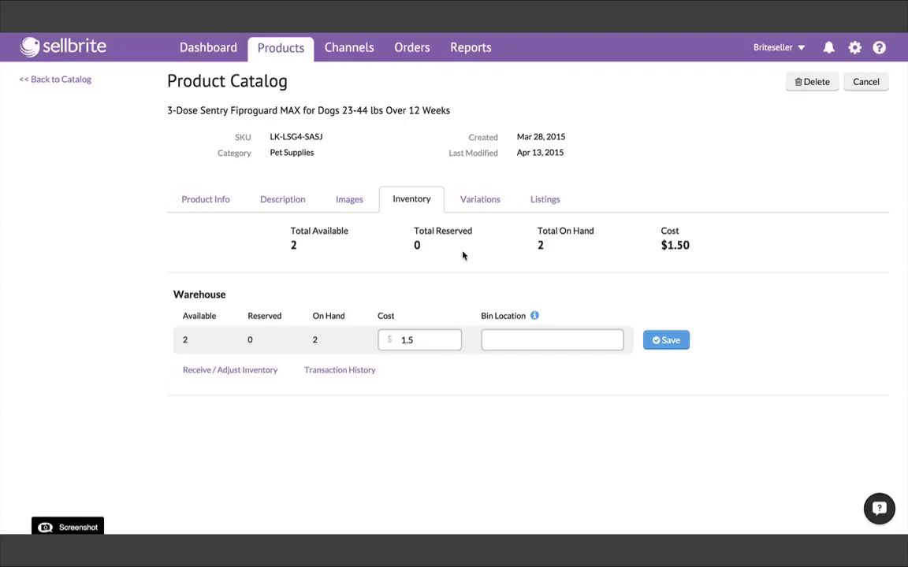
pyautogui.click(283, 49)
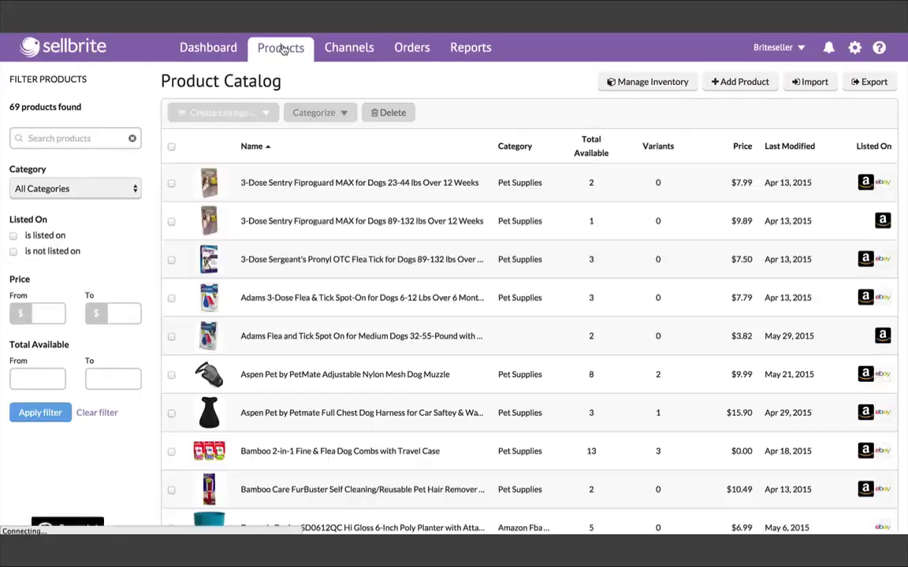